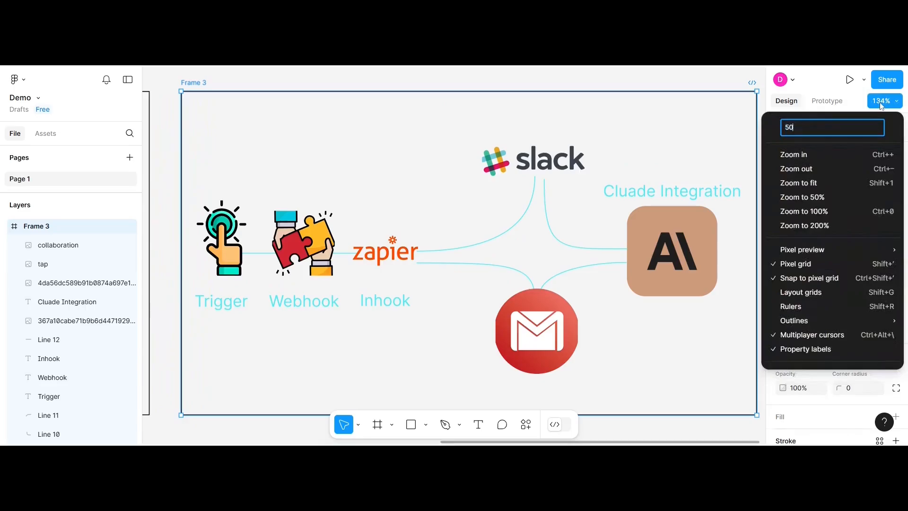
Delete all the icons, labels and connector lines inside Frame 3, keeping the empty frame
{"action": "key", "text": "Return"}
{"action": "left_click", "coordinate": [658, 149]}
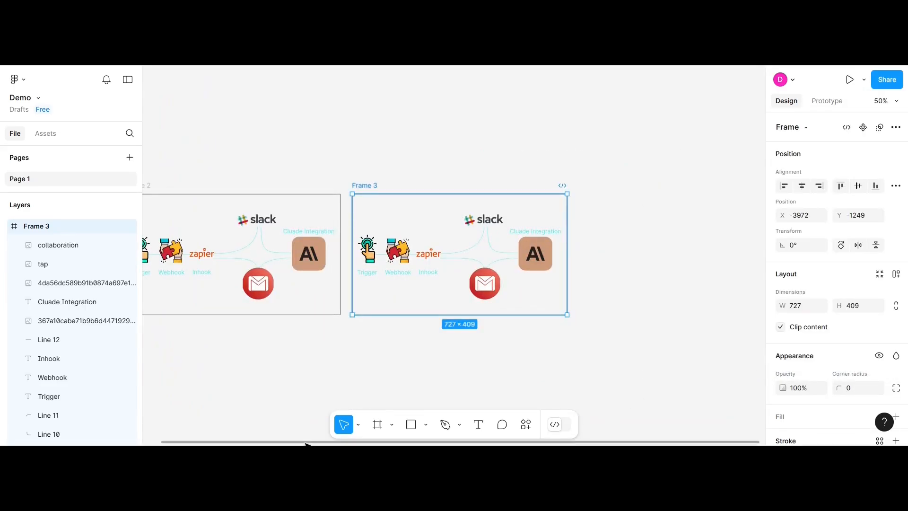
{"action": "left_click_drag", "start_coordinate": [306, 444], "coordinate": [247, 441]}
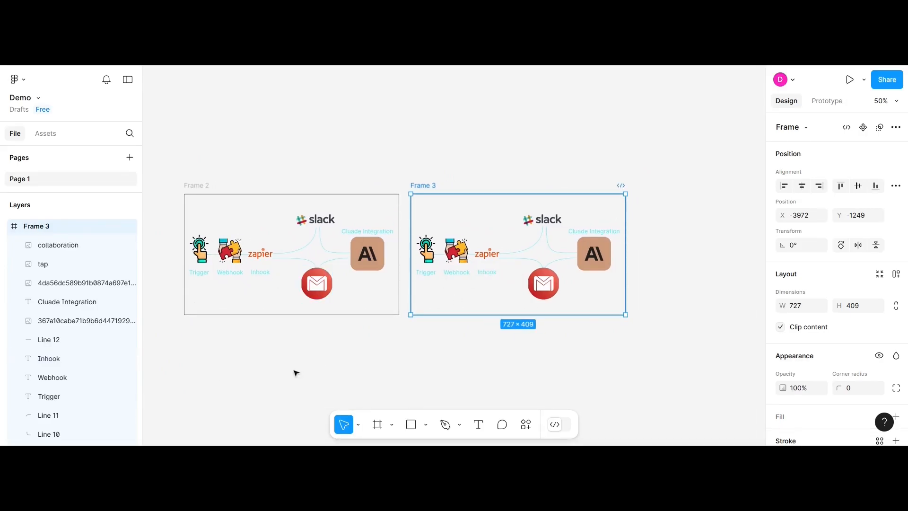
{"action": "left_click", "coordinate": [456, 216]}
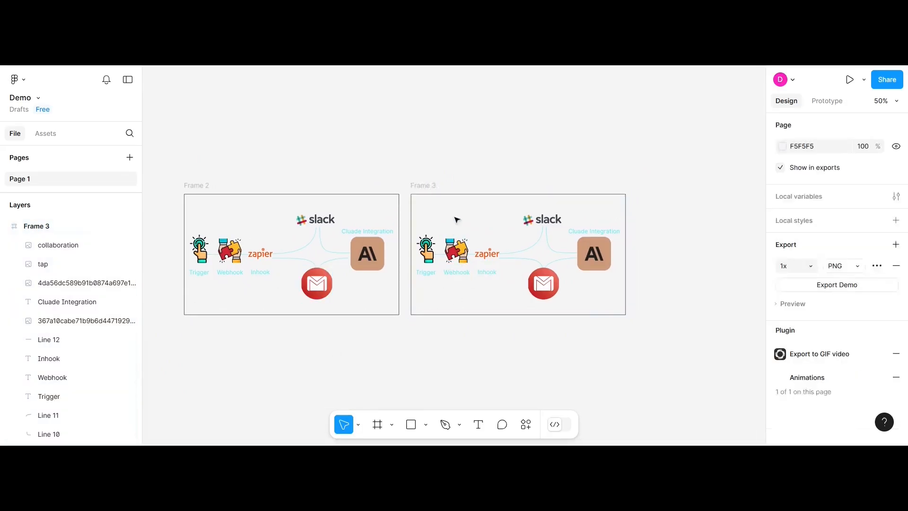
{"action": "left_click", "coordinate": [453, 257]}
{"action": "key", "text": "ctrl+a"}
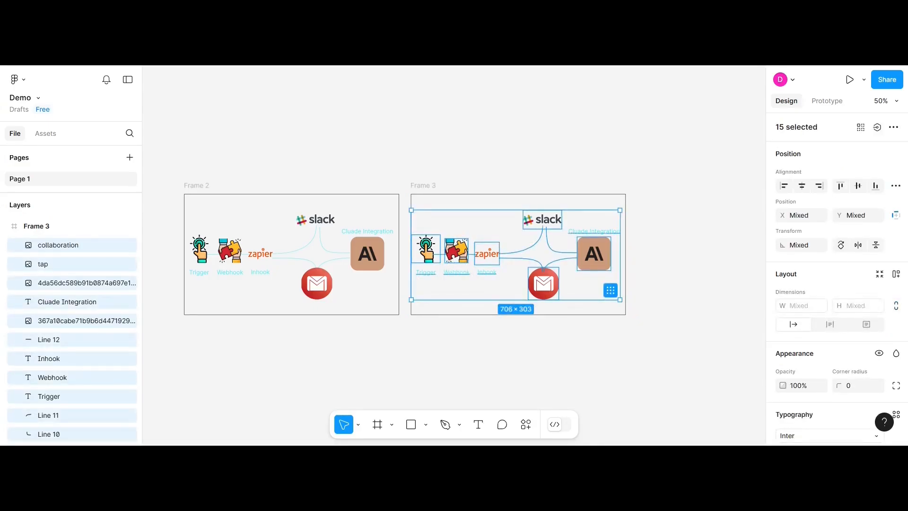
{"action": "key", "text": "Delete"}
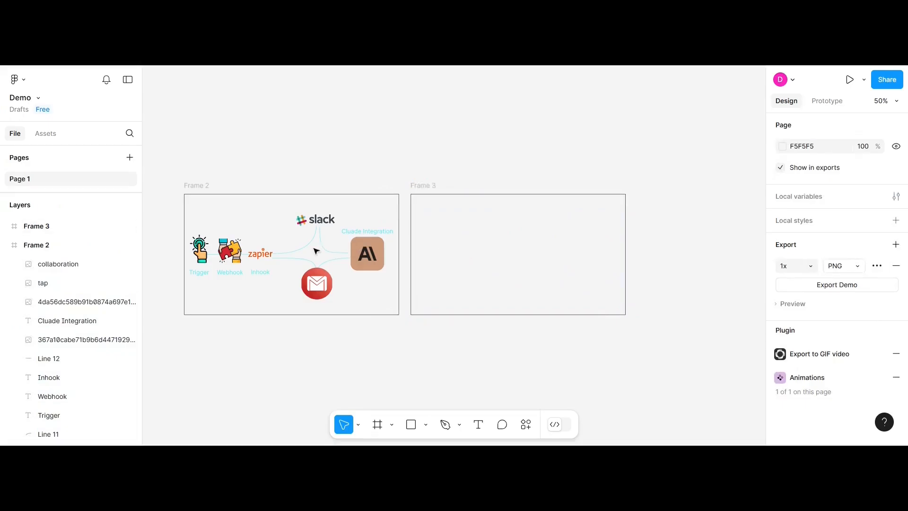
Copy the tap icon from Frame 2 into the empty Frame 3
{"action": "left_click", "coordinate": [200, 254]}
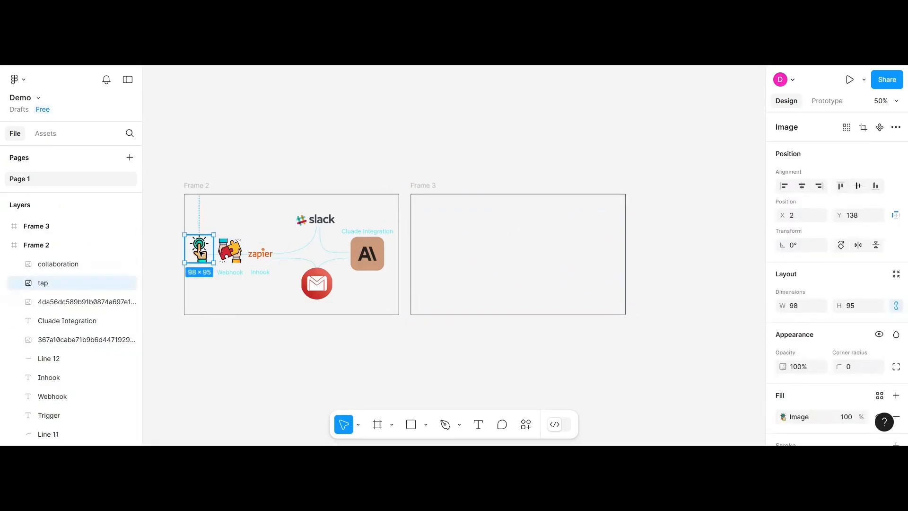
{"action": "left_click", "coordinate": [440, 254]}
{"action": "key", "text": "ctrl+v"}
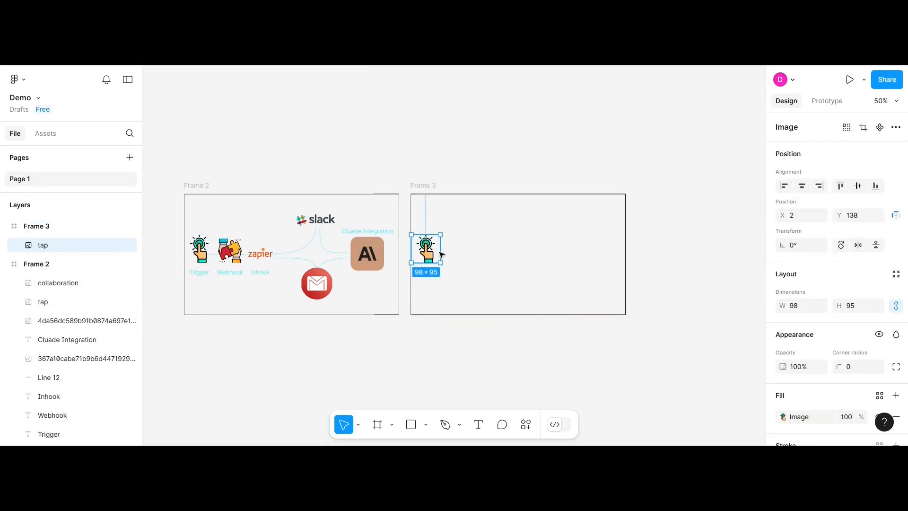
Duplicate the collaboration icon from Frame 2 and place the copy in Frame 3 at about X 363, Y 144
{"action": "left_click", "coordinate": [231, 252]}
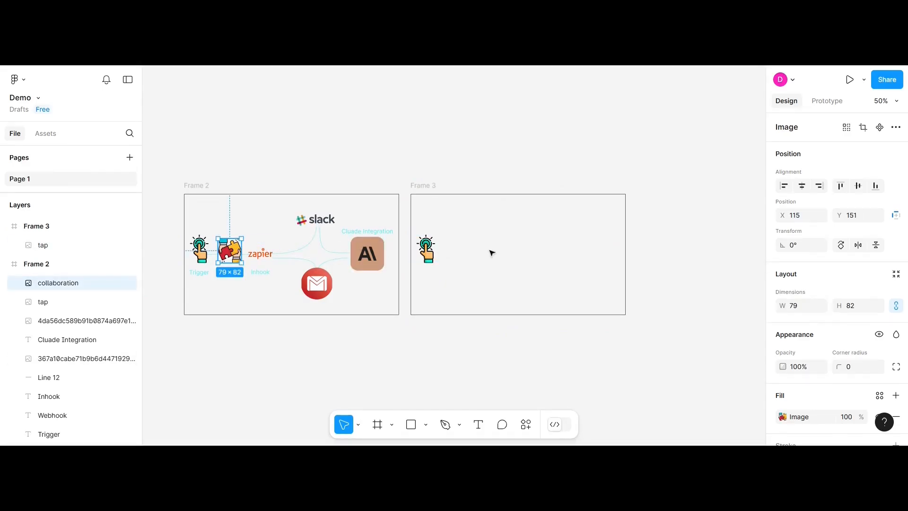
{"action": "left_click", "coordinate": [463, 245]}
{"action": "key", "text": "ctrl+v"}
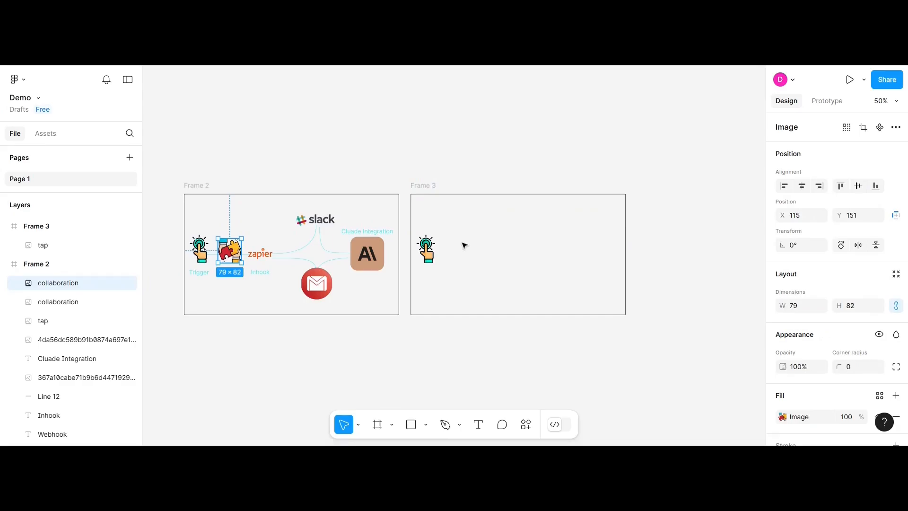
{"action": "left_click_drag", "start_coordinate": [233, 258], "coordinate": [533, 255]}
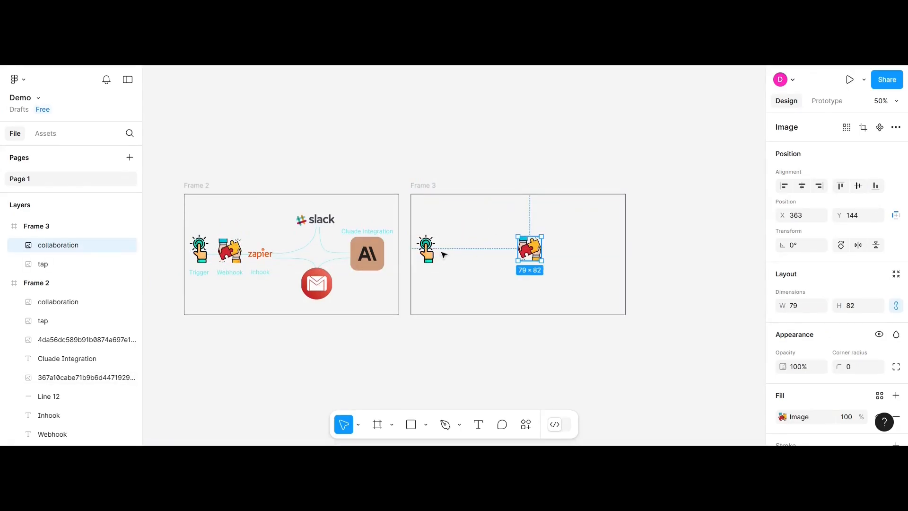
Move the tap icon in Frame 3 closer to the collaboration icon, at about X 112, Y 131
{"action": "left_click_drag", "start_coordinate": [433, 254], "coordinate": [464, 253]}
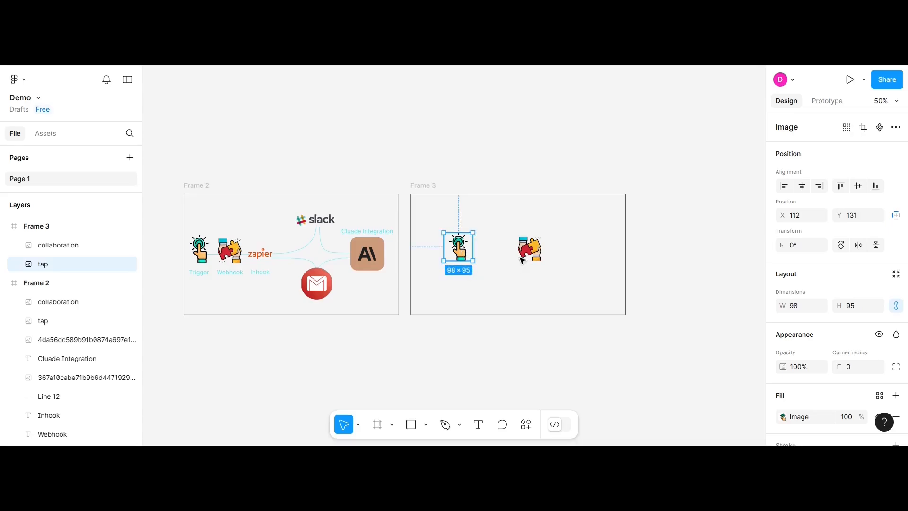
{"action": "left_click_drag", "start_coordinate": [529, 251], "coordinate": [528, 251]}
{"action": "left_click", "coordinate": [360, 350]}
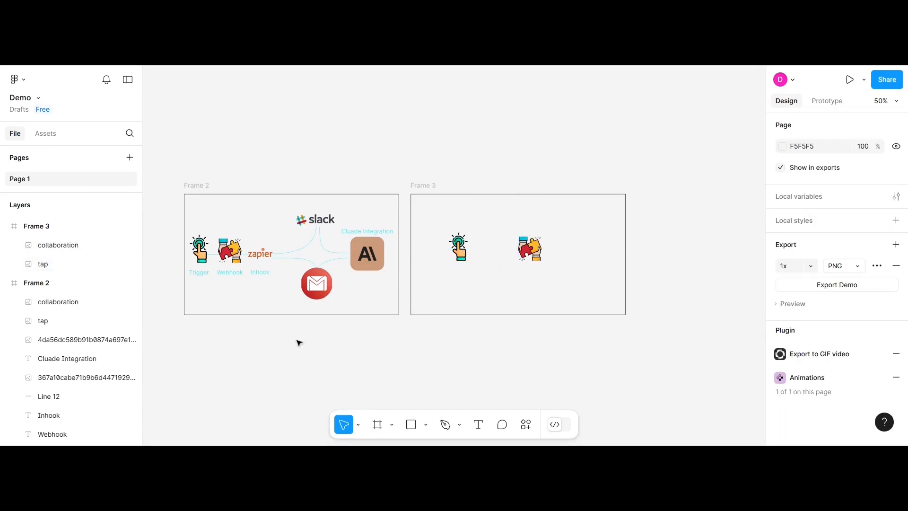
Draw a line about 177 px long connecting the tap icon to the collaboration icon in Frame 3
{"action": "left_click", "coordinate": [425, 428]}
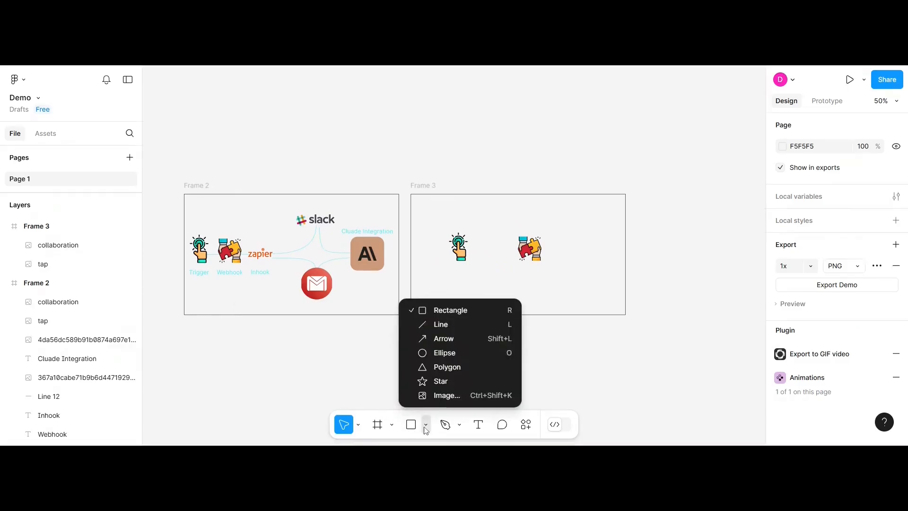
{"action": "left_click", "coordinate": [442, 325]}
{"action": "left_click_drag", "start_coordinate": [470, 250], "coordinate": [519, 249]}
{"action": "left_click", "coordinate": [547, 283]}
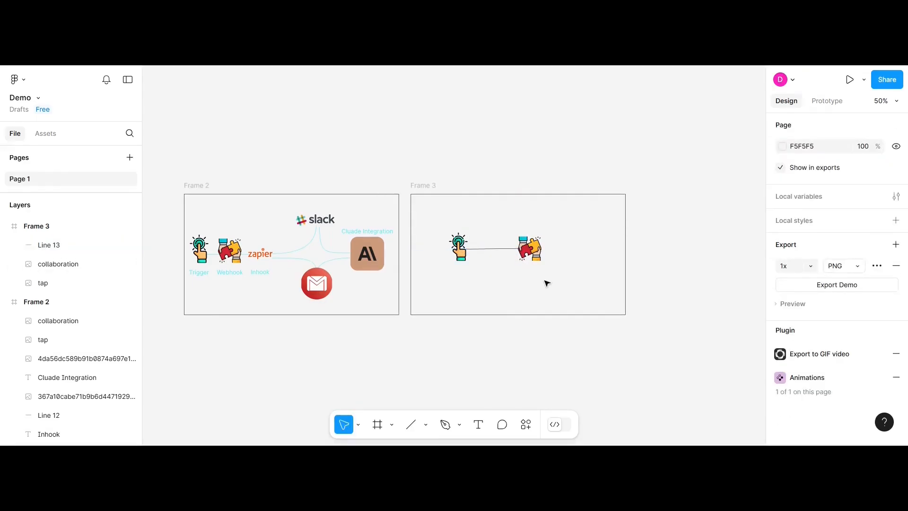
Set the stroke of the connecting line in Frame 3 to the page's cyan colour 53E9F1
{"action": "left_click", "coordinate": [495, 249]}
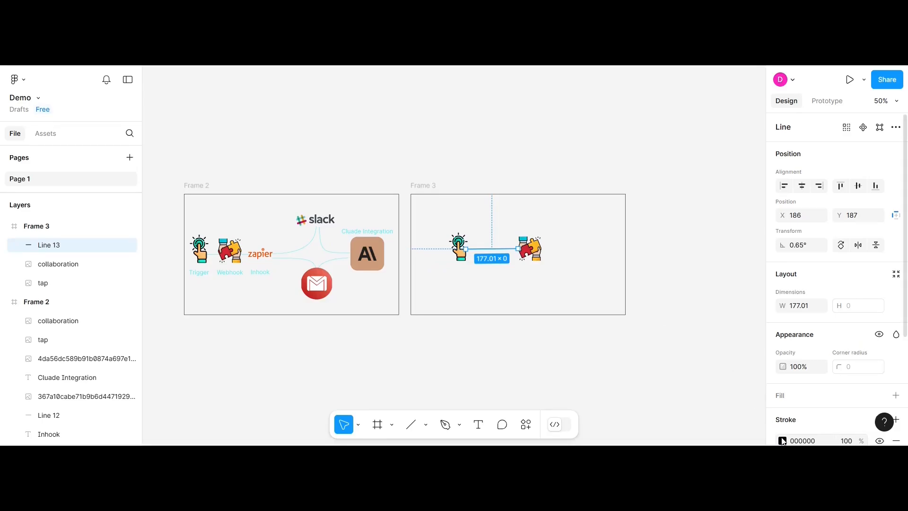
{"action": "left_click", "coordinate": [783, 441]}
{"action": "left_click", "coordinate": [639, 386]}
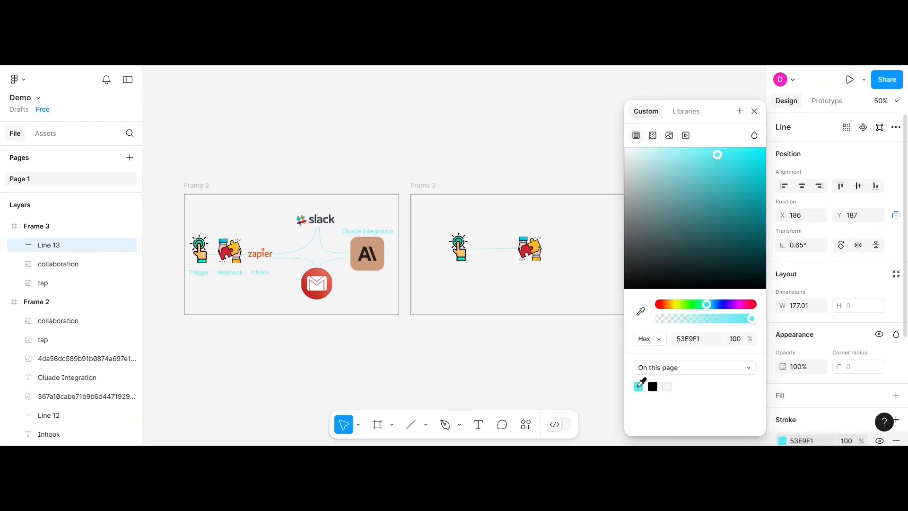
{"action": "left_click", "coordinate": [473, 286]}
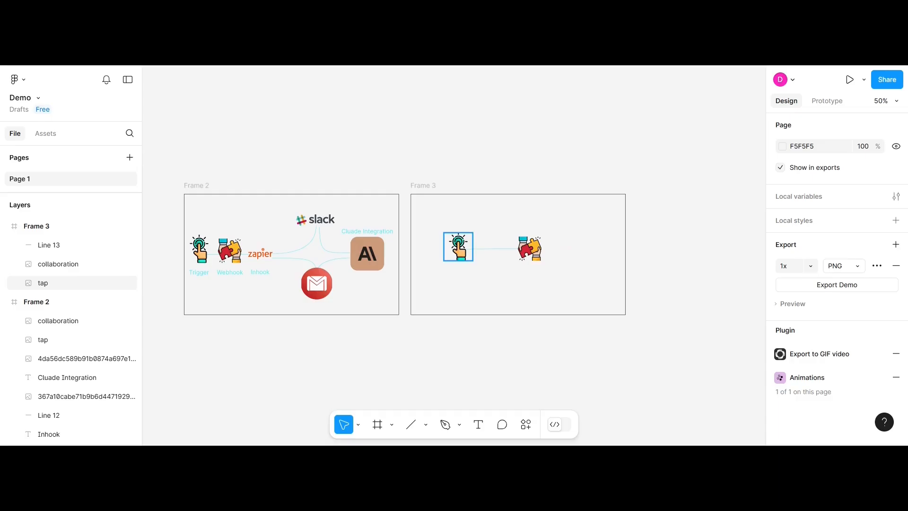
Duplicate Frame 3 and delete the collaboration icon from the original frame
{"action": "left_click", "coordinate": [425, 189]}
{"action": "key", "text": "ctrl+d"}
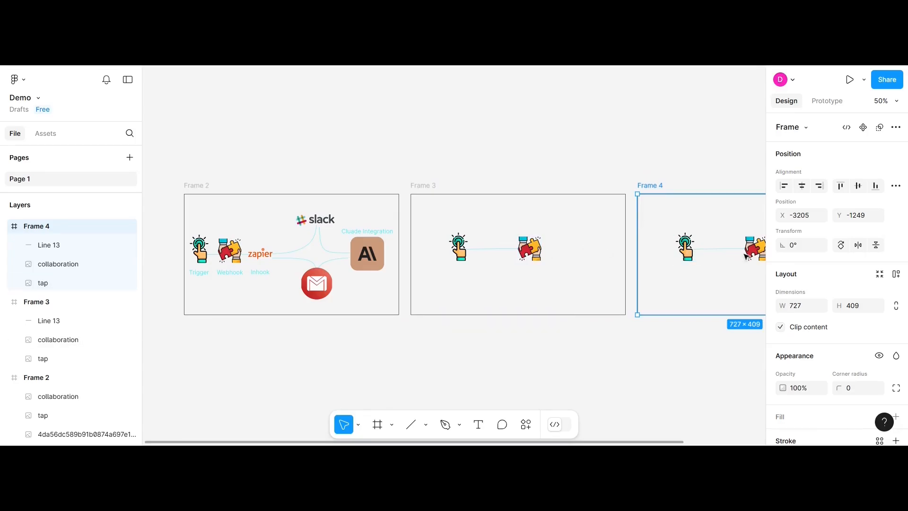
{"action": "left_click", "coordinate": [534, 250]}
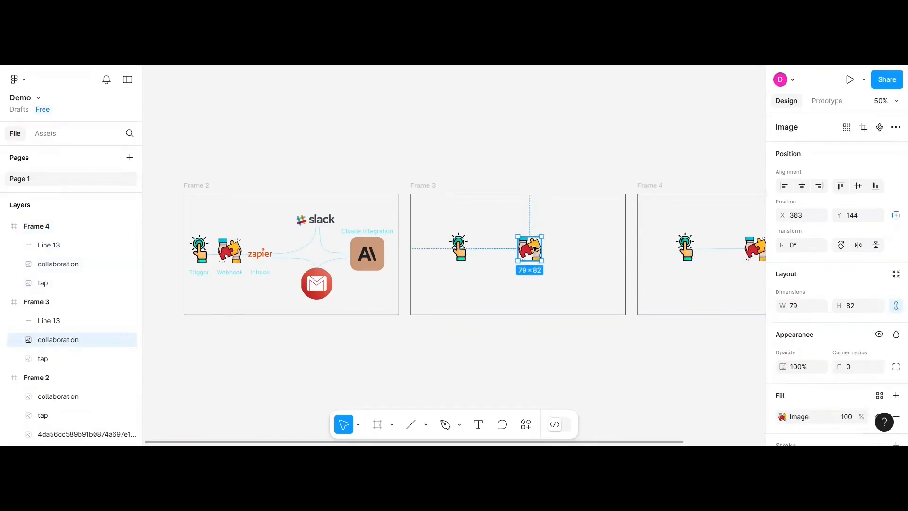
{"action": "key", "text": "Delete"}
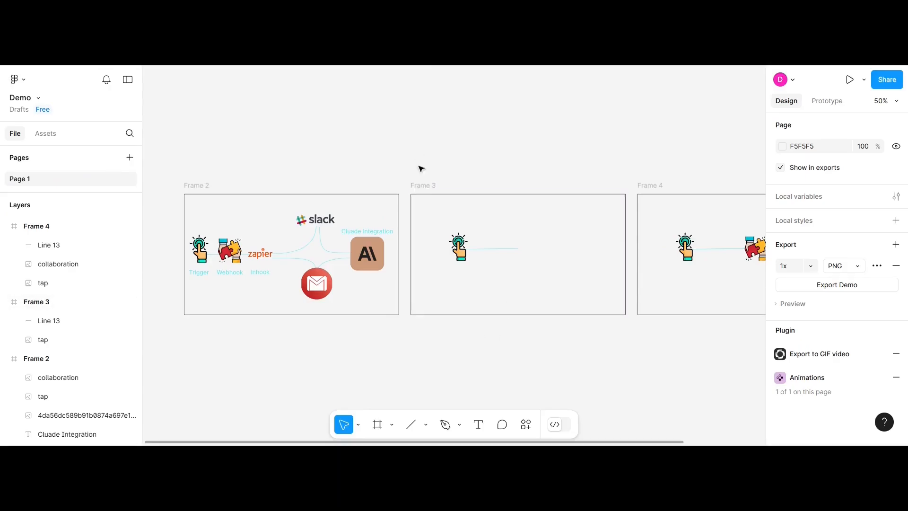
Move Frame 3 directly below Frame 2 and place Frame 4 beside it in the same row
{"action": "left_click", "coordinate": [425, 189]}
{"action": "left_click_drag", "start_coordinate": [424, 189], "coordinate": [204, 333]}
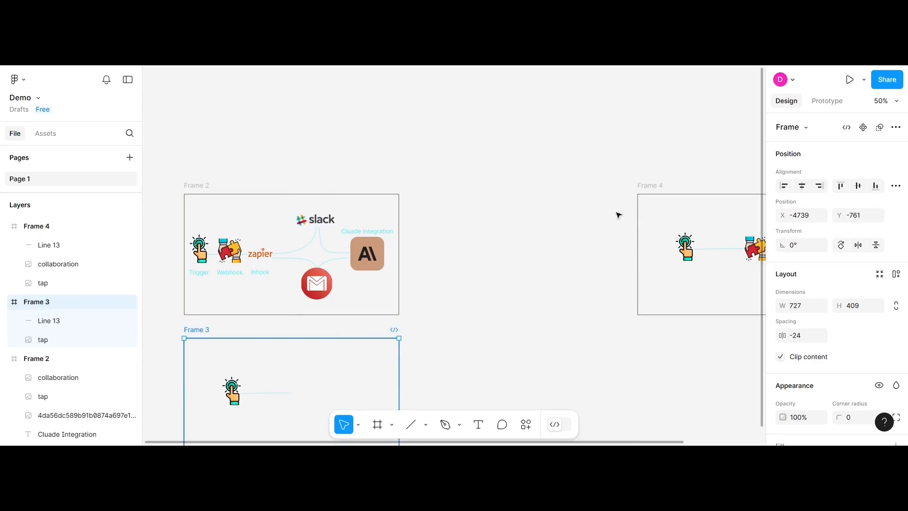
{"action": "left_click_drag", "start_coordinate": [648, 184], "coordinate": [428, 330]}
{"action": "left_click", "coordinate": [613, 264]}
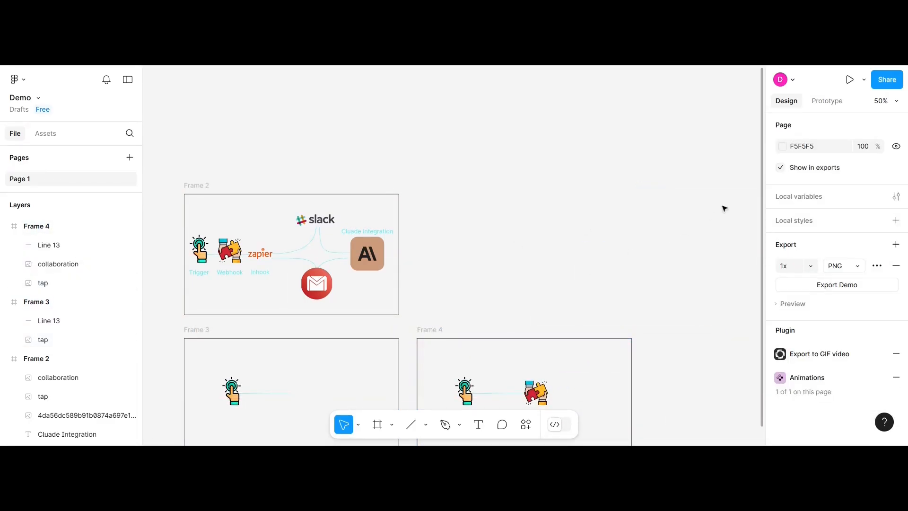
{"action": "left_click_drag", "start_coordinate": [764, 203], "coordinate": [763, 320]}
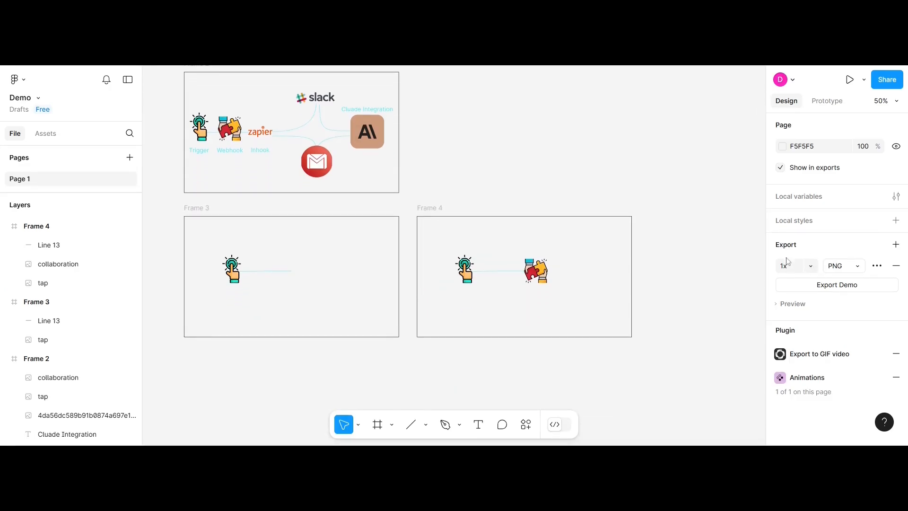
{"action": "left_click", "coordinate": [837, 269]}
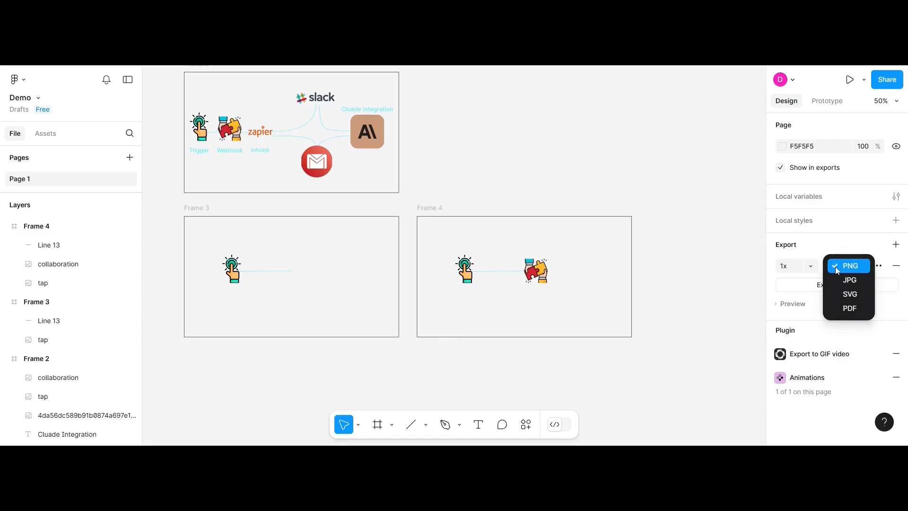
{"action": "left_click", "coordinate": [816, 240]}
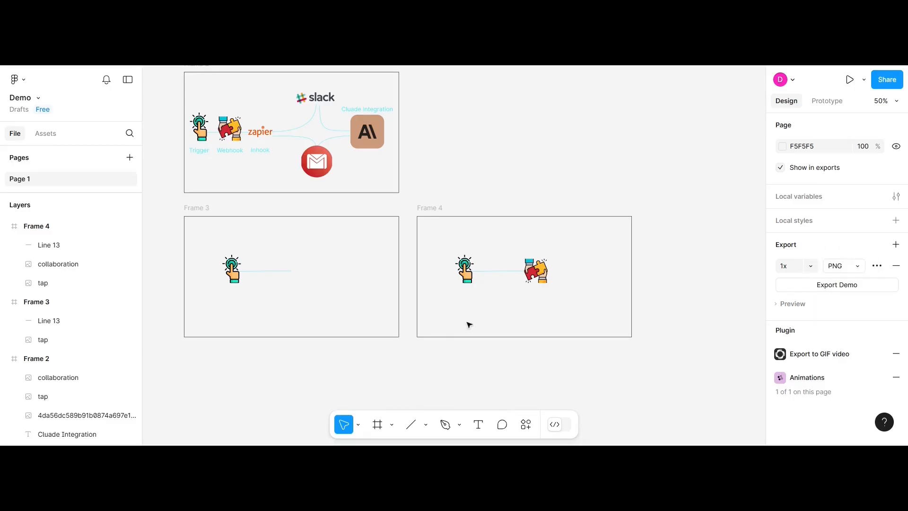
Remove the existing Delay and Click prototype interactions from Frame 3
{"action": "left_click", "coordinate": [207, 210]}
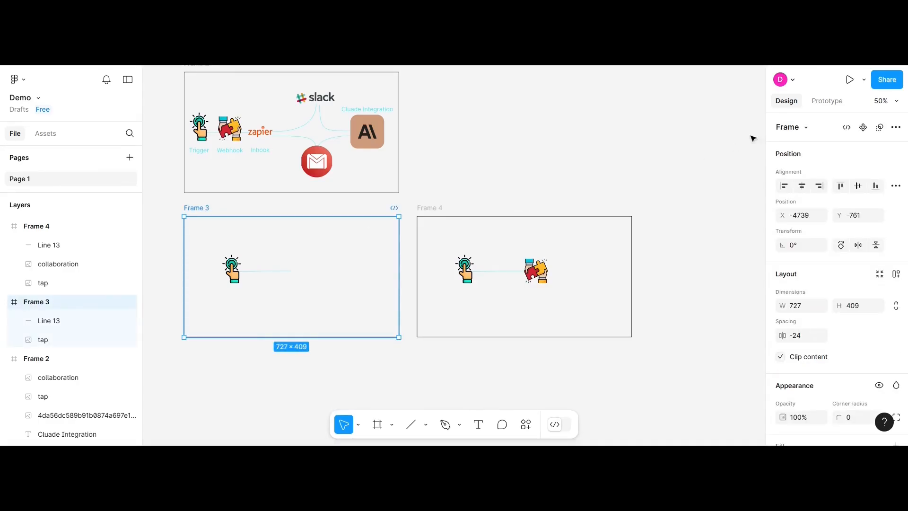
{"action": "left_click", "coordinate": [835, 103]}
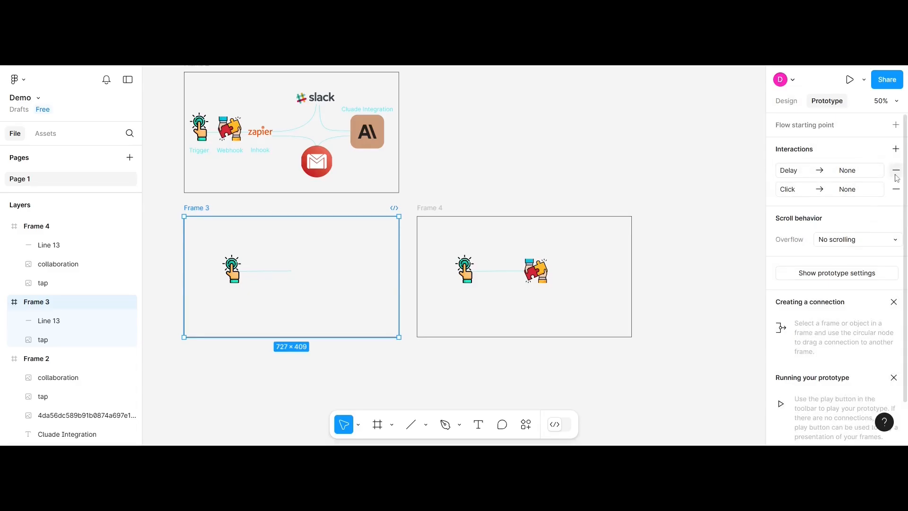
{"action": "left_click", "coordinate": [897, 171]}
{"action": "left_click", "coordinate": [896, 171]}
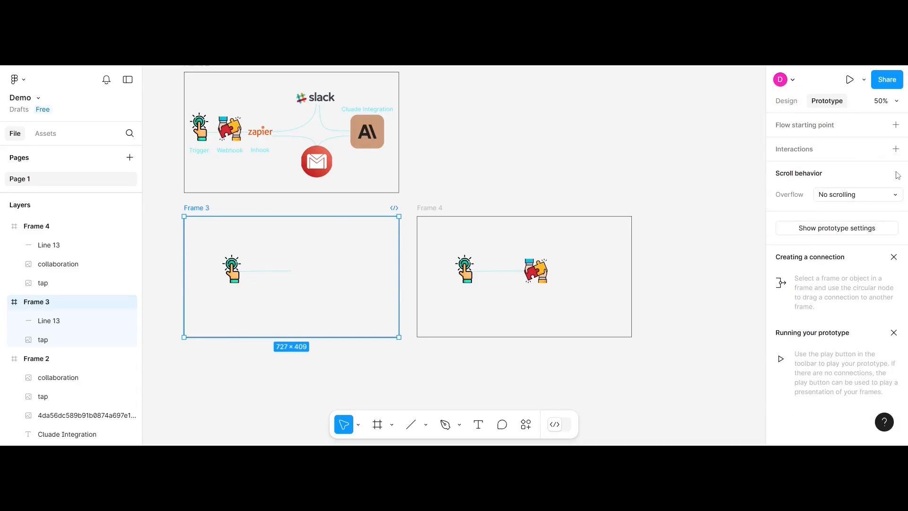
{"action": "left_click", "coordinate": [514, 150]}
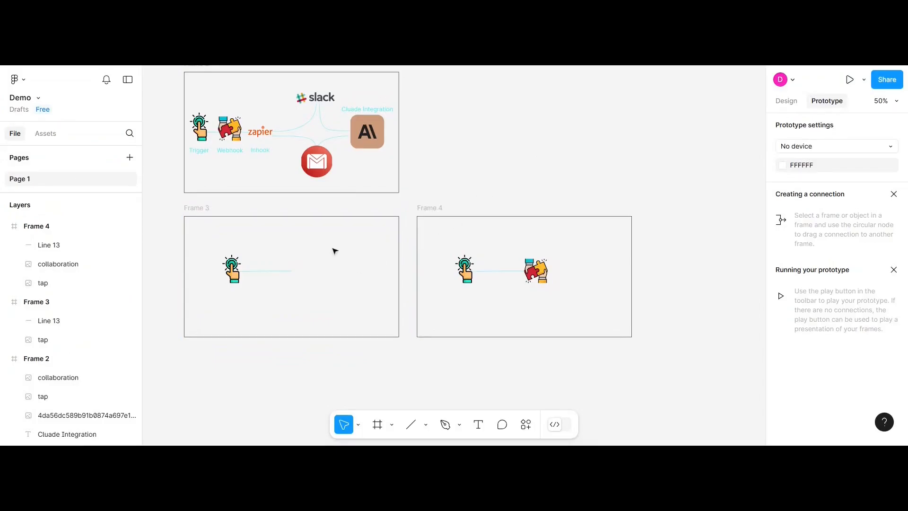
Connect Frame 3 to Frame 4 with a Navigate to interaction, using the After delay trigger and Smart animate animation
{"action": "left_click", "coordinate": [201, 209]}
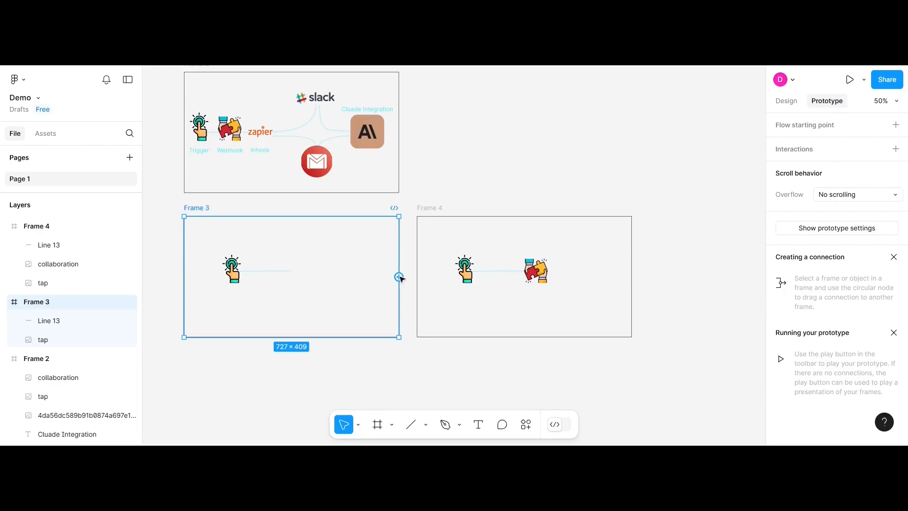
{"action": "left_click_drag", "start_coordinate": [399, 278], "coordinate": [421, 279]}
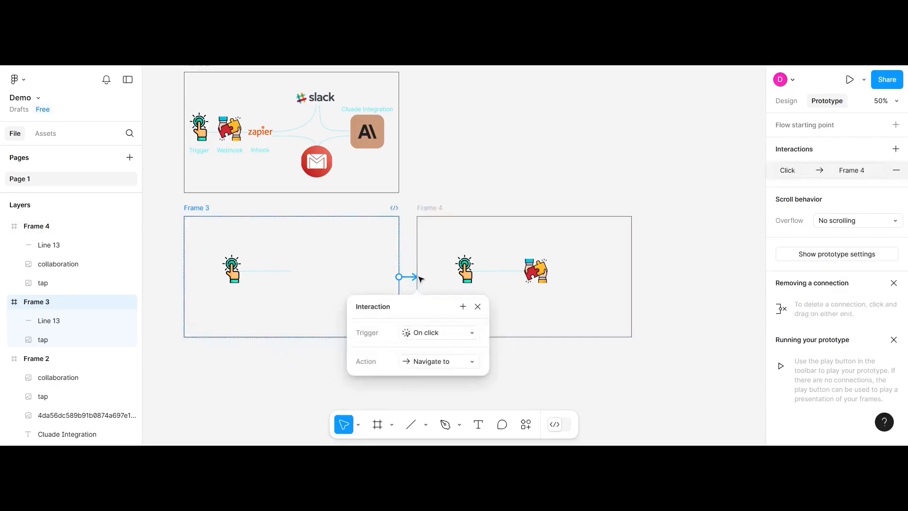
{"action": "left_click", "coordinate": [455, 333]}
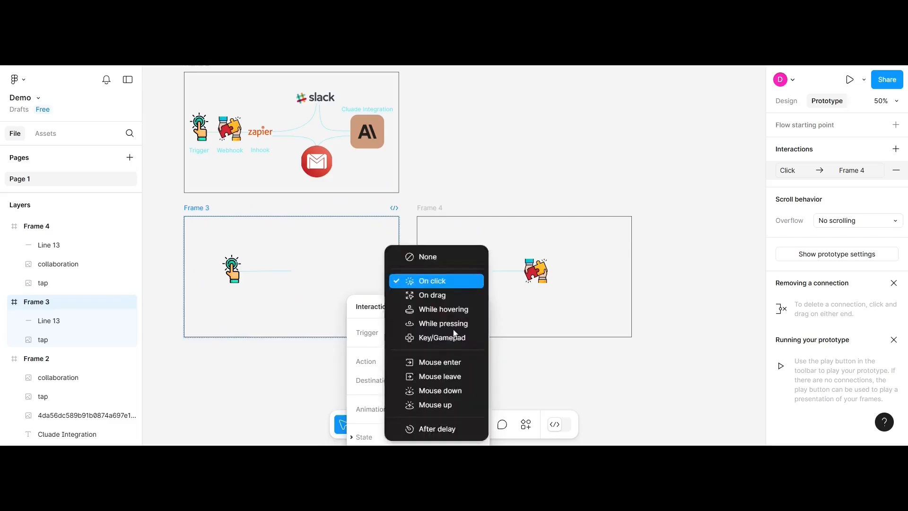
{"action": "left_click", "coordinate": [449, 429]}
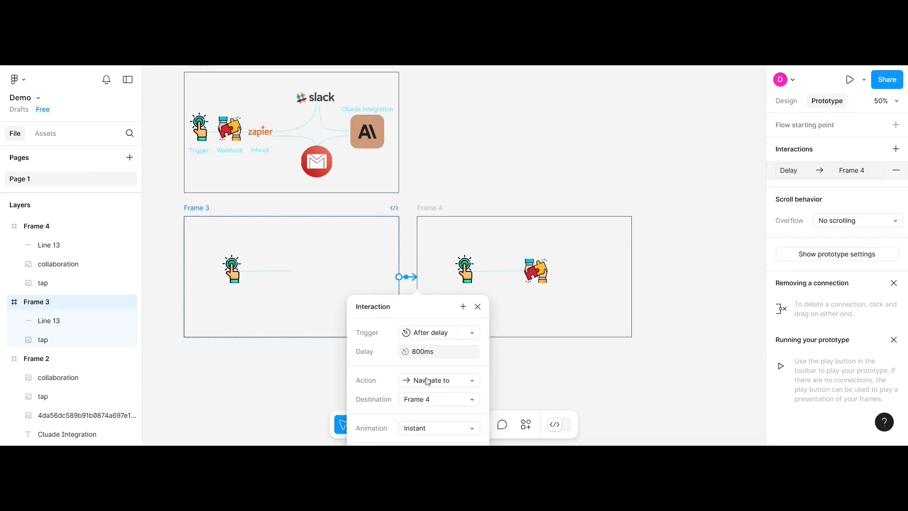
{"action": "left_click", "coordinate": [434, 429]}
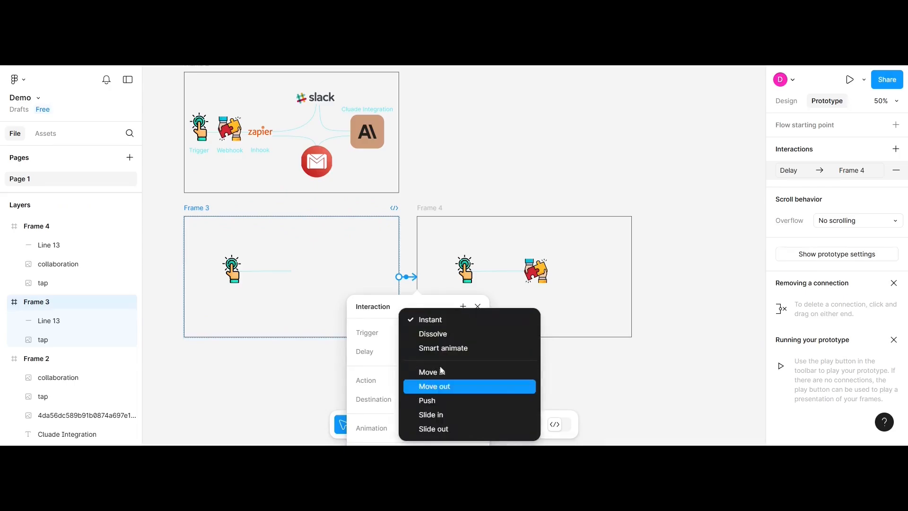
{"action": "left_click", "coordinate": [459, 353]}
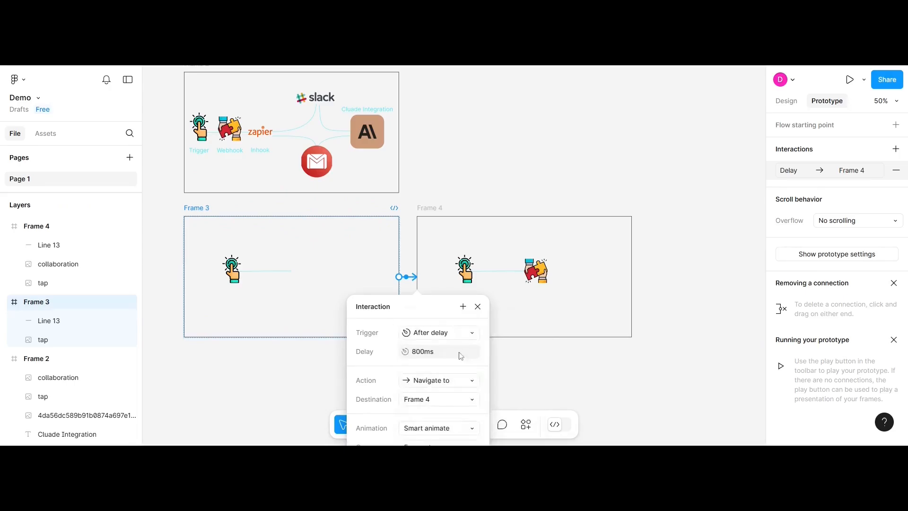
Preview the prototype presentation, restart it, and advance to the following frame
{"action": "left_click", "coordinate": [545, 387]}
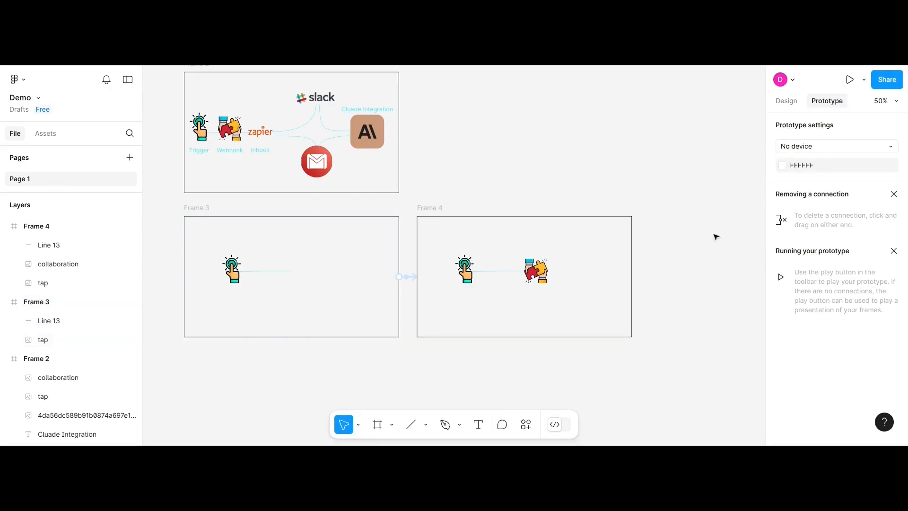
{"action": "left_click", "coordinate": [852, 82]}
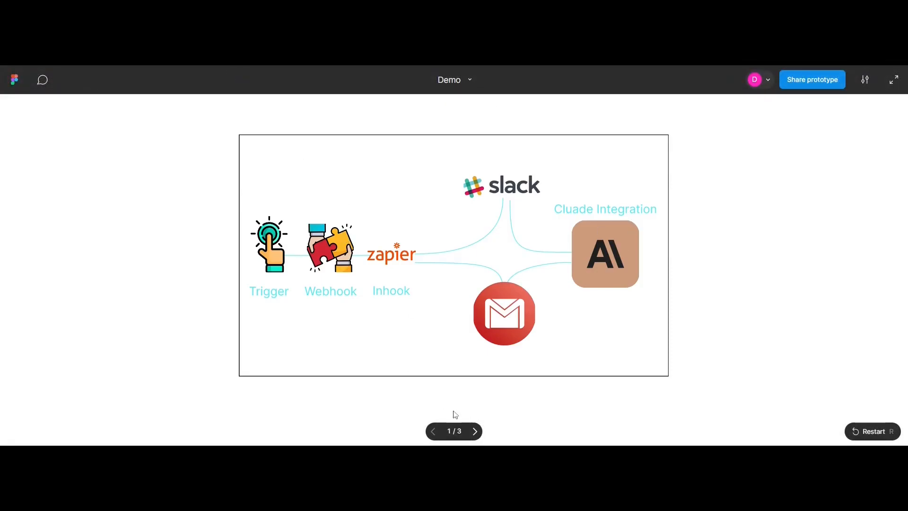
{"action": "left_click", "coordinate": [875, 432]}
{"action": "left_click", "coordinate": [475, 431]}
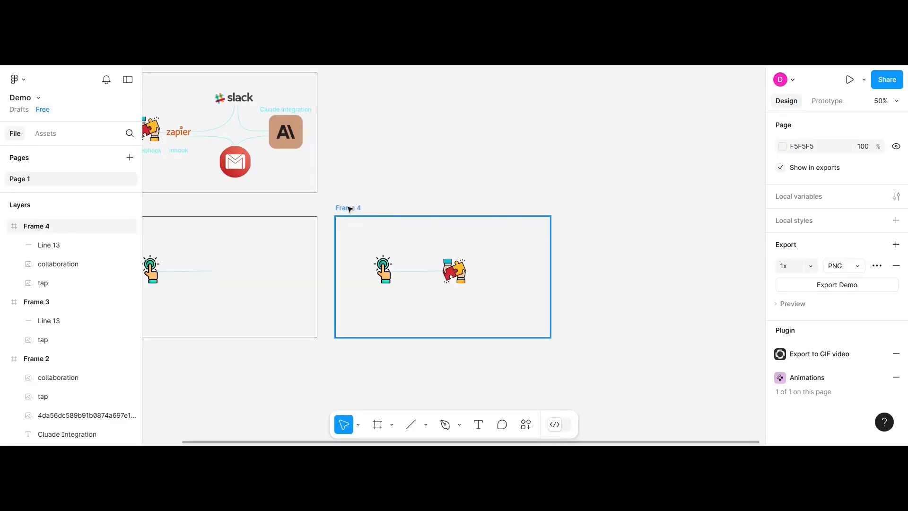
Duplicate Frame 4 and place a copy of Frame 2's Zapier logo in the duplicate, to the right of the collaboration icon
{"action": "left_click", "coordinate": [349, 209]}
{"action": "key", "text": "ctrl+d"}
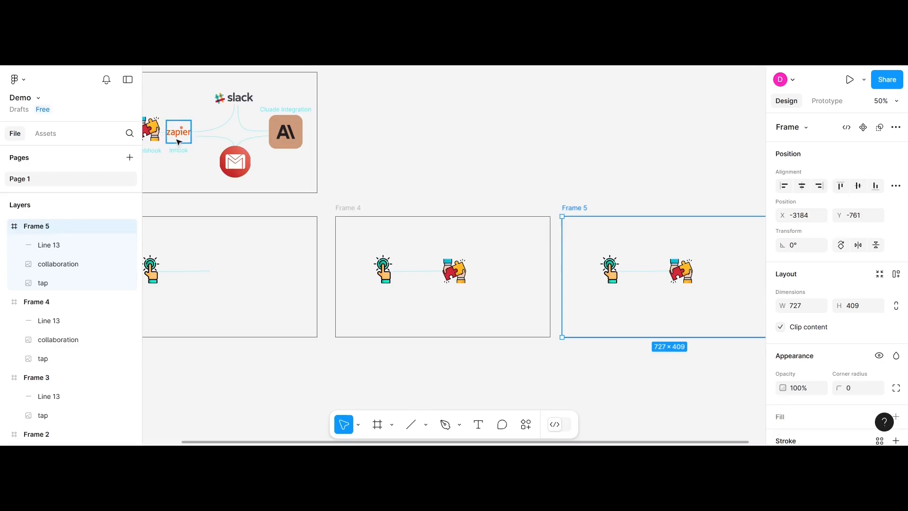
{"action": "left_click", "coordinate": [178, 138]}
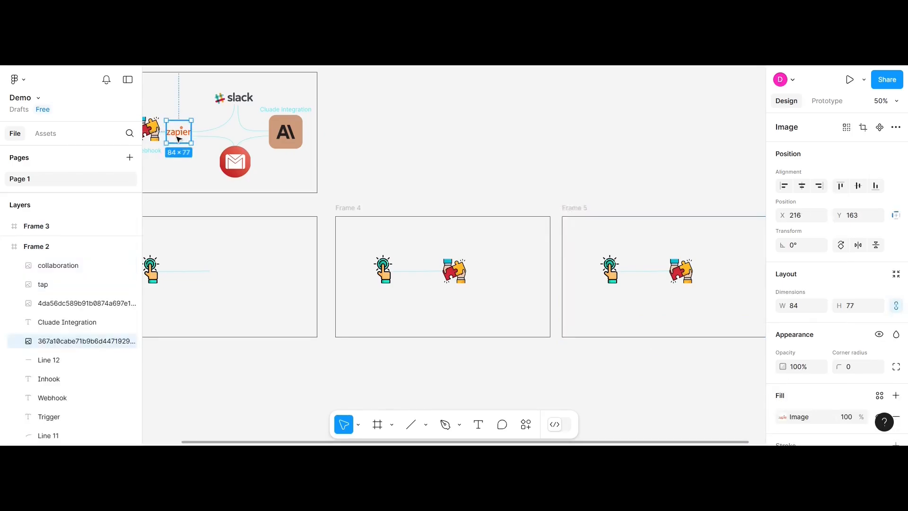
{"action": "left_click_drag", "start_coordinate": [179, 137], "coordinate": [742, 272]}
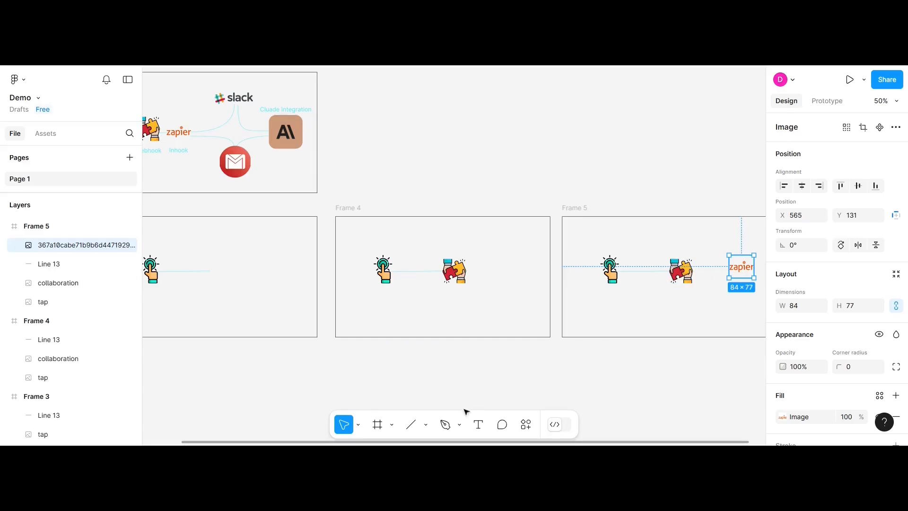
Draw a connector line about 145 long from Frame 5's collaboration icon to the Zapier logo and set its rotation to 0°
{"action": "left_click", "coordinate": [411, 425]}
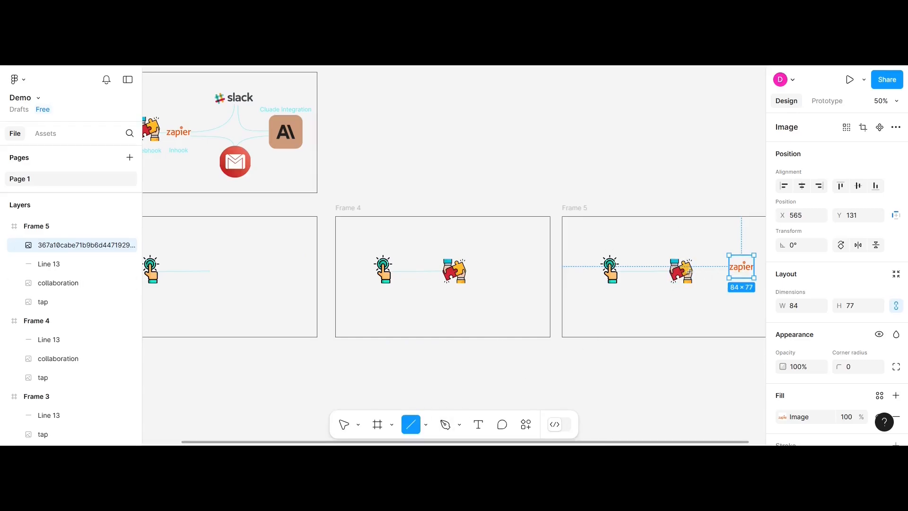
{"action": "left_click_drag", "start_coordinate": [689, 271], "coordinate": [732, 267]}
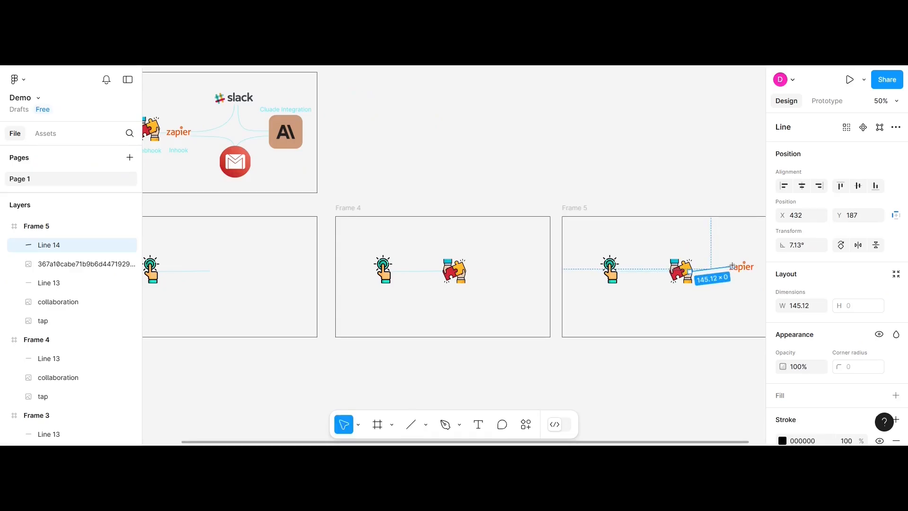
{"action": "left_click", "coordinate": [795, 249]}
{"action": "type", "text": "0"}
{"action": "key", "text": "Return"}
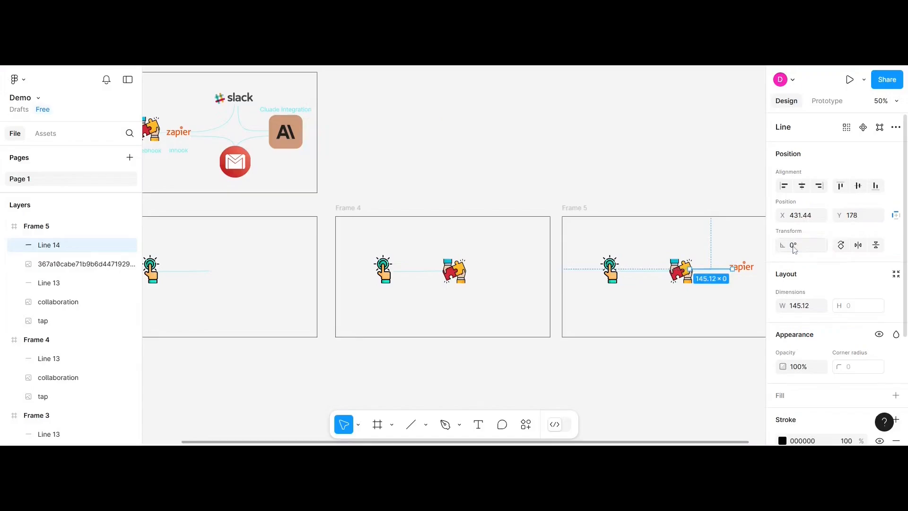
{"action": "left_click", "coordinate": [727, 318]}
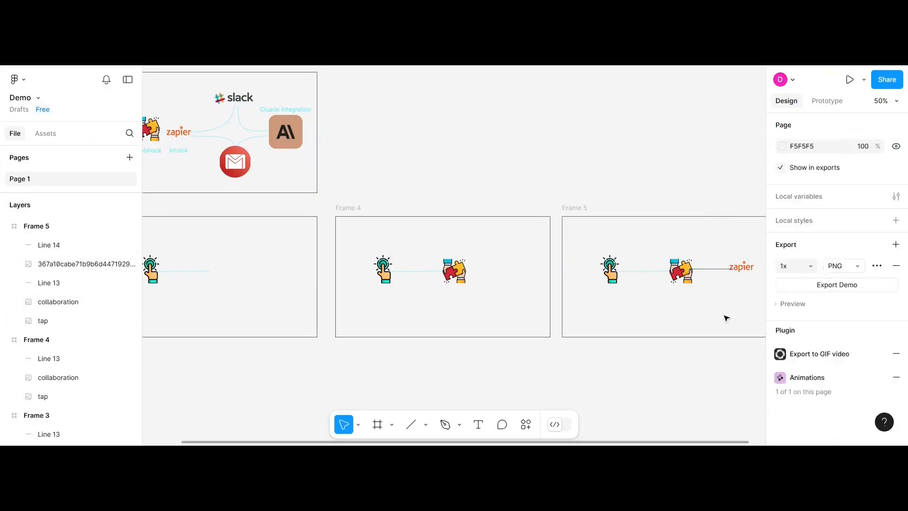
Bring the Zapier logo, the new connector line and the tap icon in Frame 5 to the front, in that order
{"action": "left_click", "coordinate": [745, 277]}
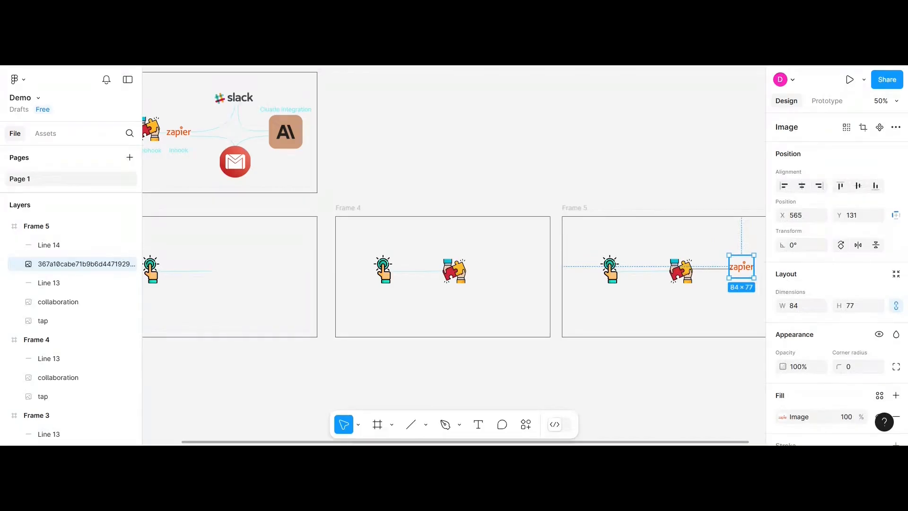
{"action": "right_click", "coordinate": [745, 276]}
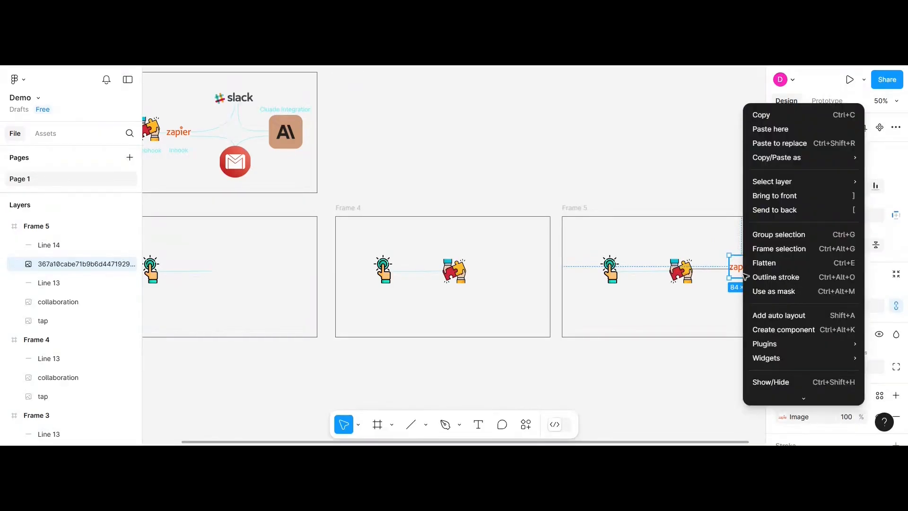
{"action": "left_click", "coordinate": [776, 195]}
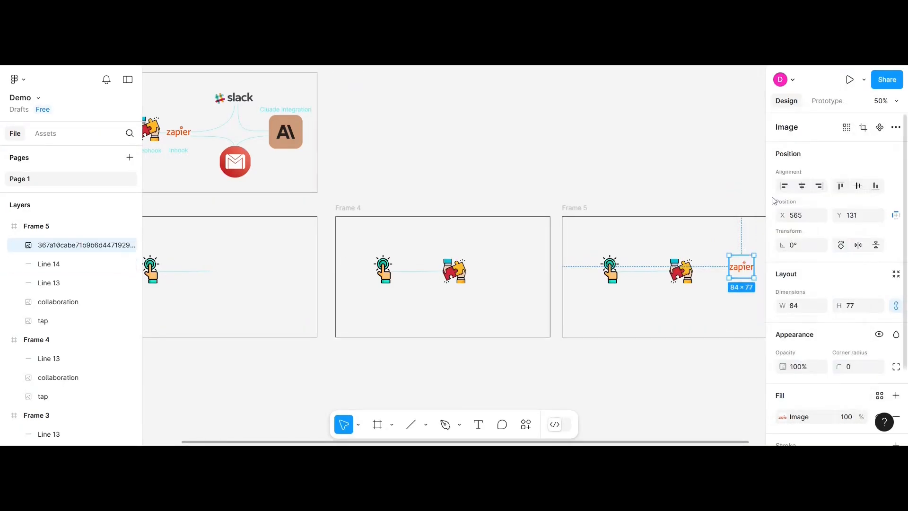
{"action": "left_click", "coordinate": [692, 269]}
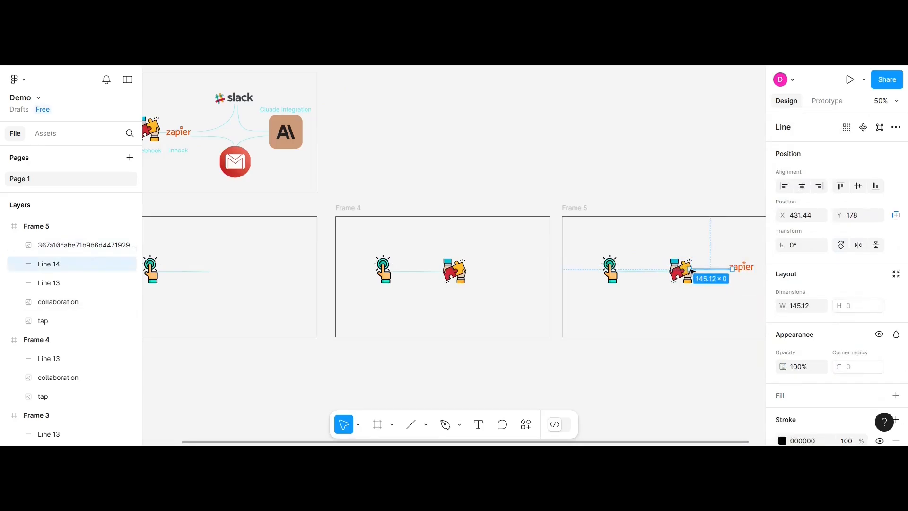
{"action": "key", "text": "ctrl+shift+]"}
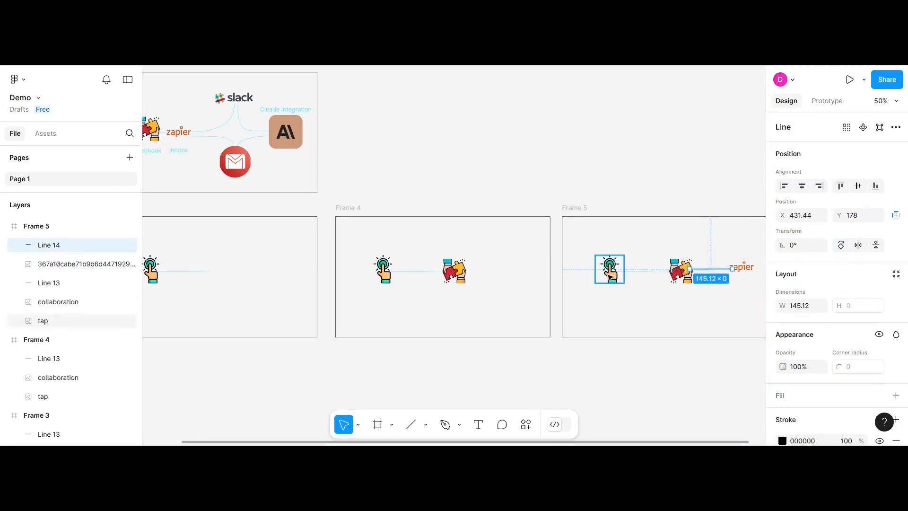
{"action": "left_click", "coordinate": [611, 277]}
{"action": "key", "text": "ctrl+shift+]"}
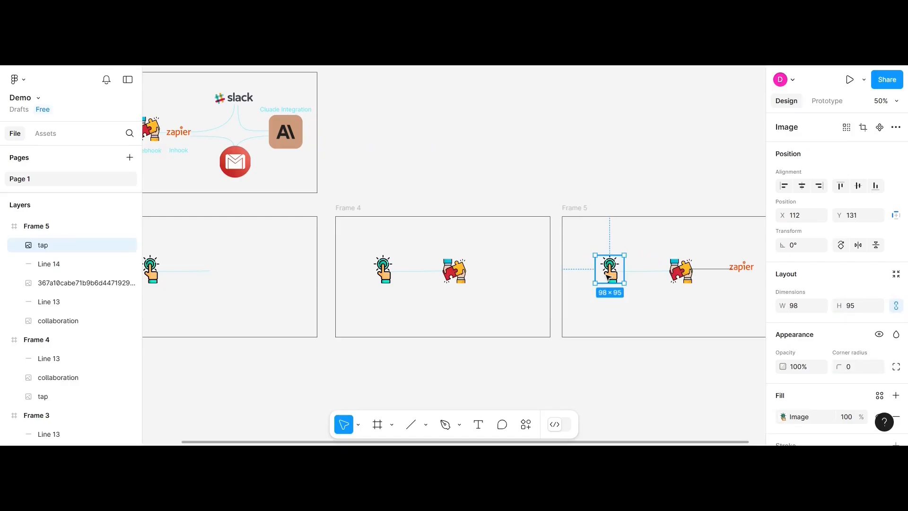
{"action": "left_click", "coordinate": [686, 316]}
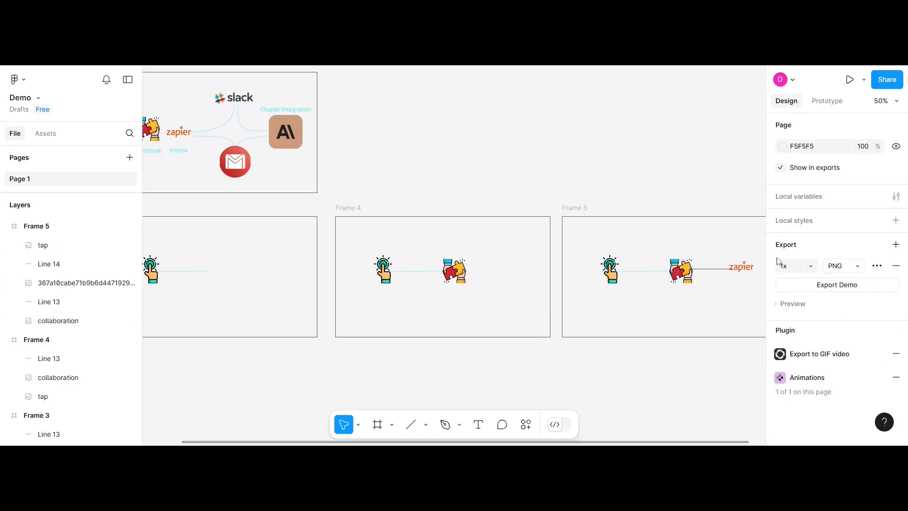
Move Frame 5's new line down to Y 187 and shift the Zapier logo to X 576, Y 149 so they align
{"action": "left_click", "coordinate": [710, 270]}
{"action": "left_click_drag", "start_coordinate": [710, 274], "coordinate": [710, 276]}
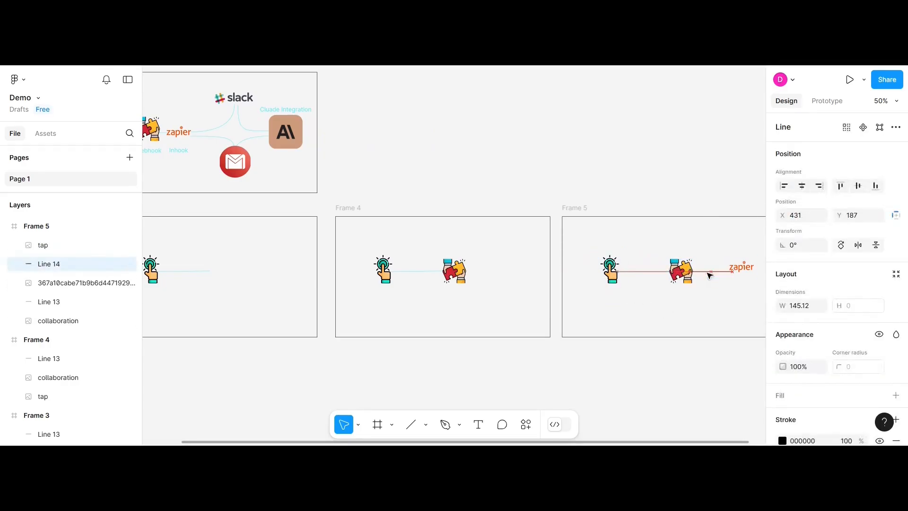
{"action": "left_click_drag", "start_coordinate": [750, 268], "coordinate": [752, 275]}
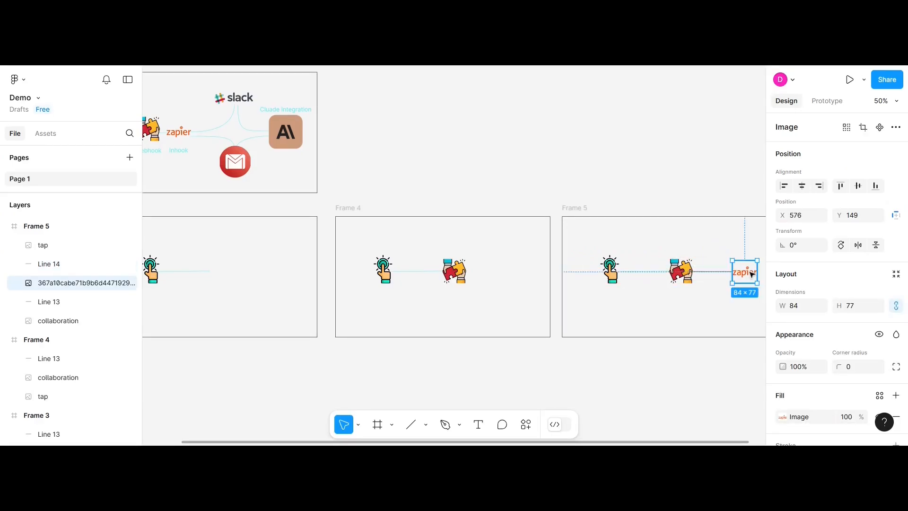
{"action": "left_click", "coordinate": [691, 254]}
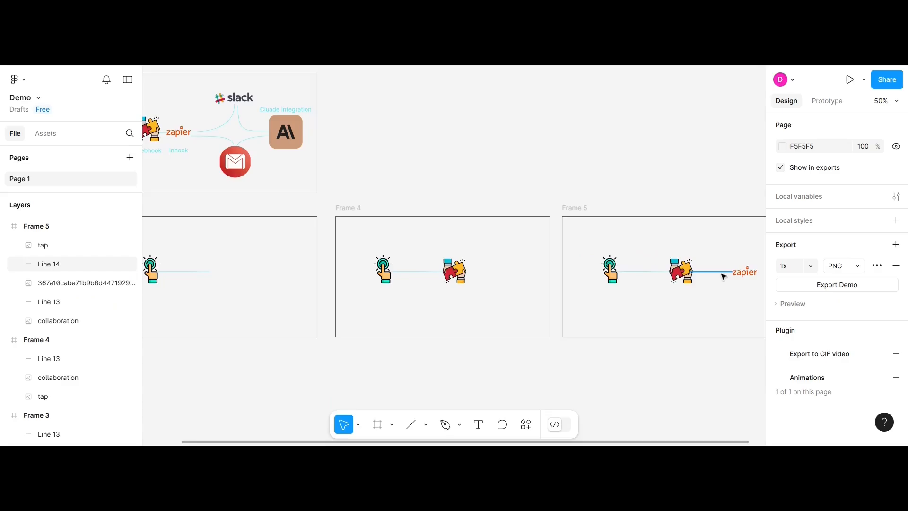
Recolor the black connector line in Frame 5 with the light cyan already used on this page
{"action": "left_click", "coordinate": [712, 272]}
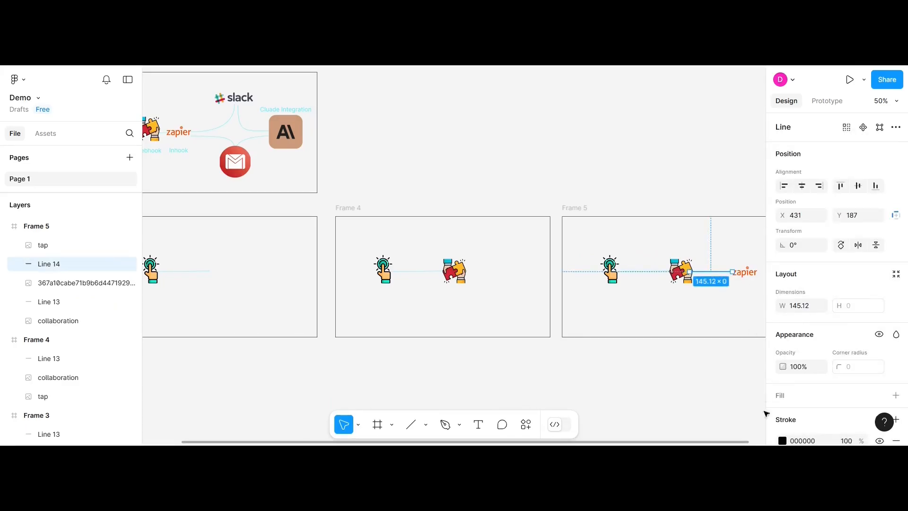
{"action": "left_click", "coordinate": [783, 440]}
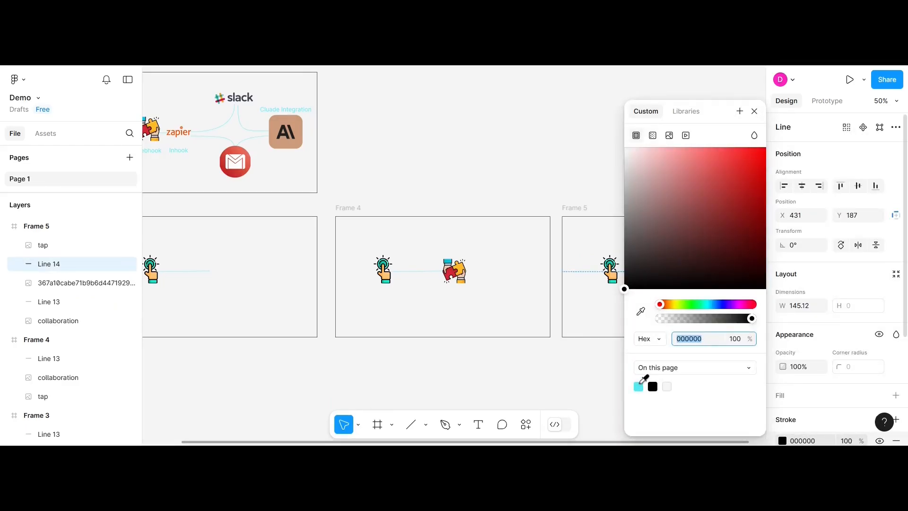
{"action": "left_click", "coordinate": [638, 387]}
{"action": "left_click", "coordinate": [539, 375]}
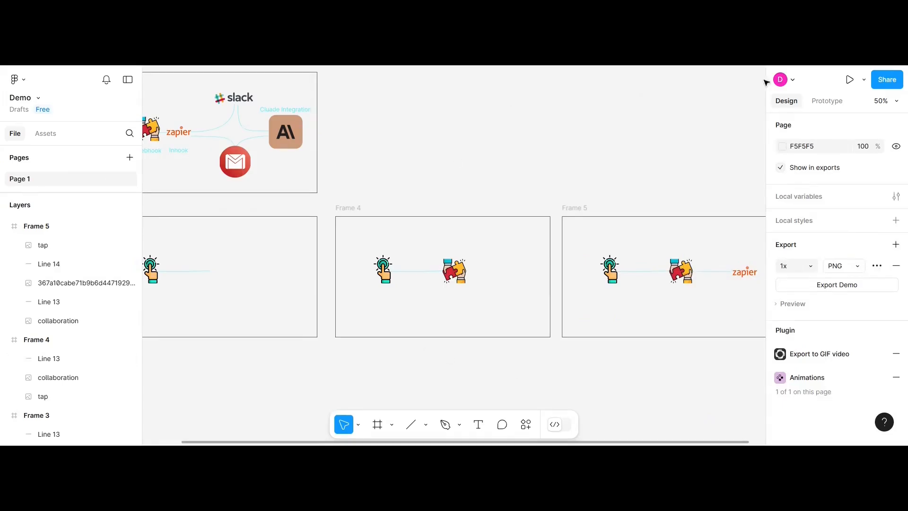
Duplicate Frame 5 and delete the Zapier logo from the original frame
{"action": "left_click", "coordinate": [578, 212]}
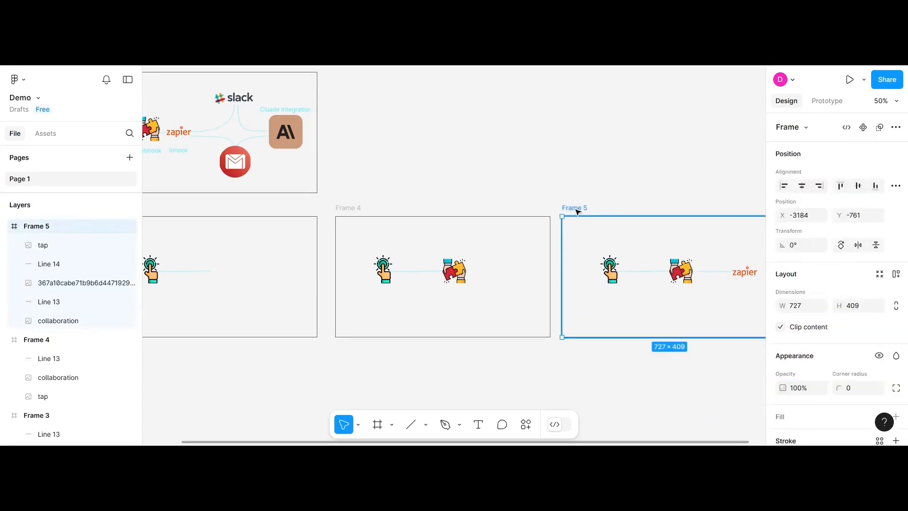
{"action": "key", "text": "ctrl+d"}
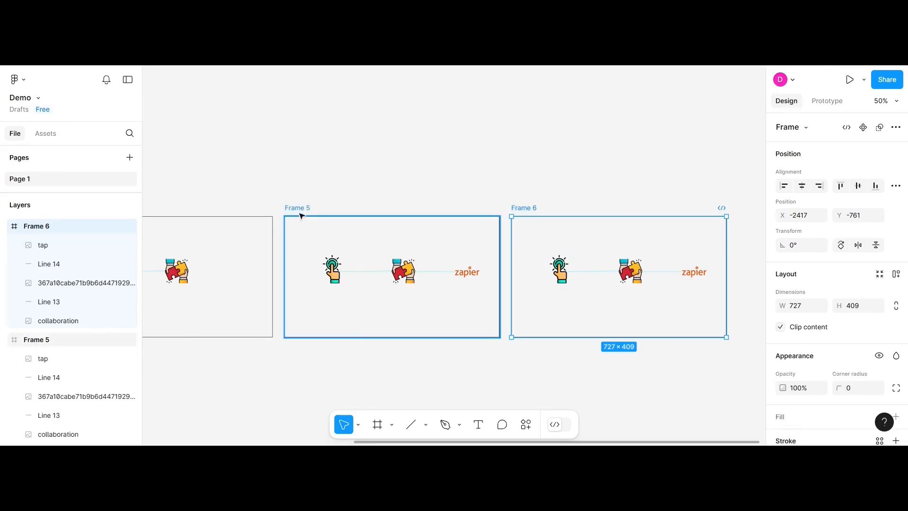
{"action": "left_click", "coordinate": [469, 276]}
{"action": "key", "text": "Delete"}
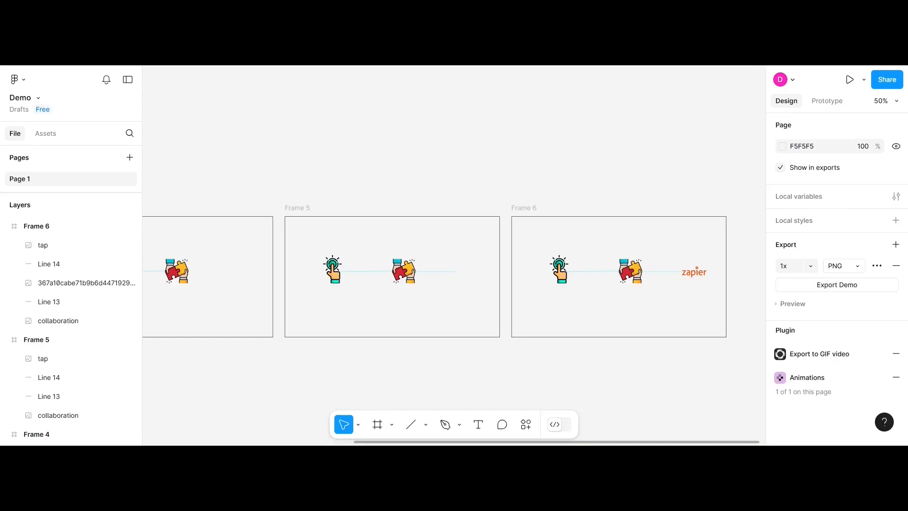
{"action": "mouse_move", "coordinate": [601, 443]}
{"action": "left_mouse_down"}
{"action": "mouse_move", "coordinate": [379, 444]}
{"action": "mouse_move", "coordinate": [612, 443]}
{"action": "left_mouse_up"}
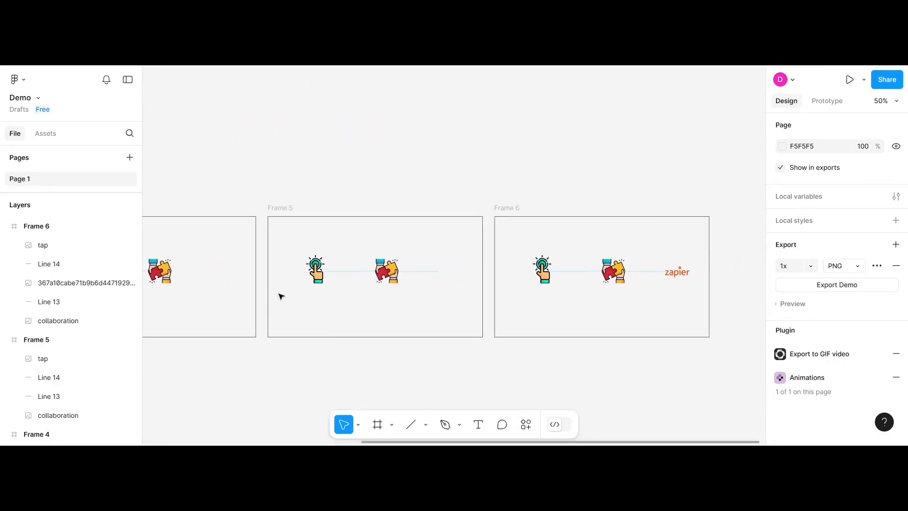
Connect Frame 4 to Frame 5 with a Navigate to interaction, using the After delay trigger and Smart animate animation
{"action": "left_click", "coordinate": [832, 102]}
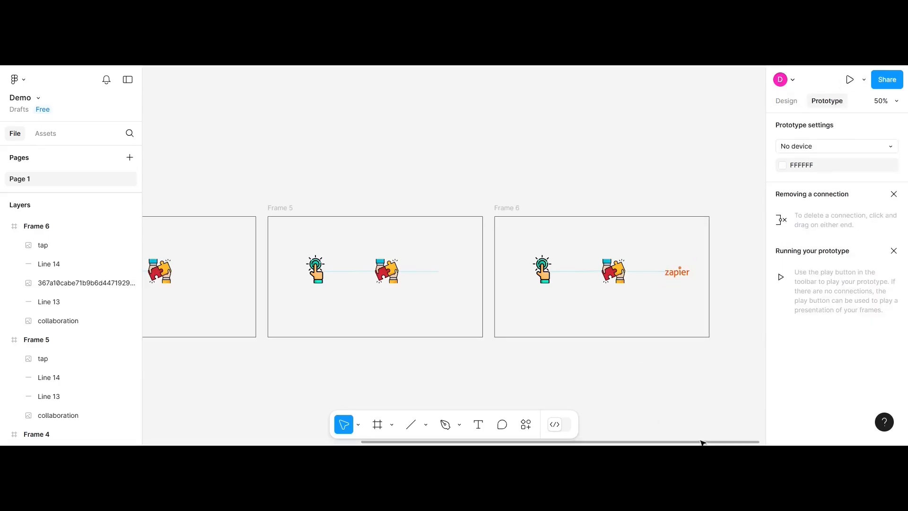
{"action": "left_click_drag", "start_coordinate": [706, 444], "coordinate": [636, 444]}
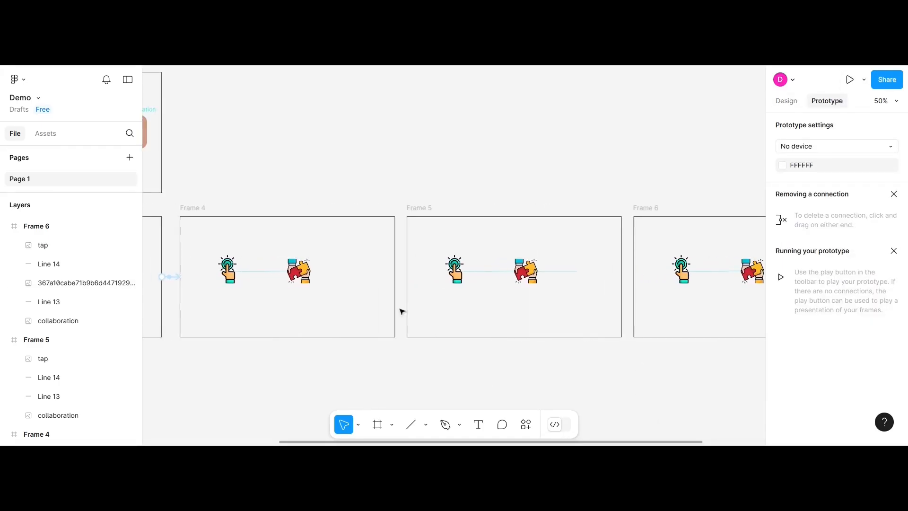
{"action": "left_click", "coordinate": [198, 207]}
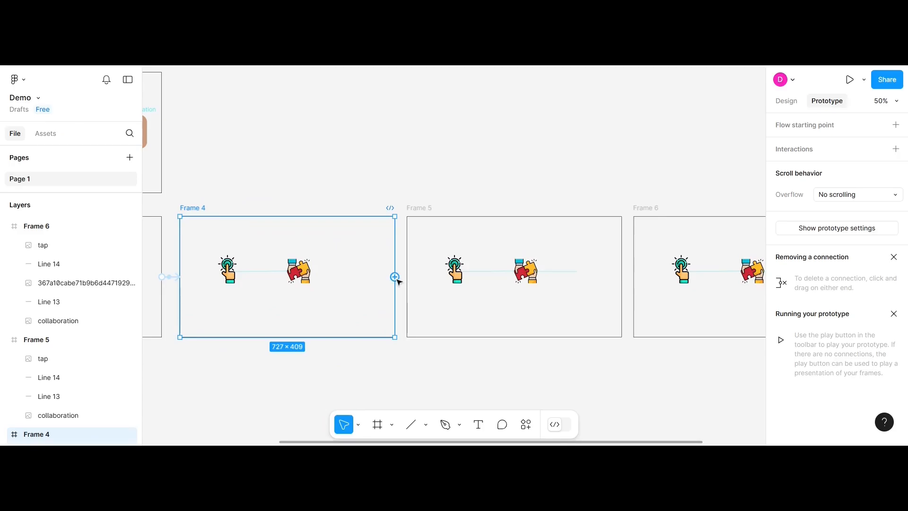
{"action": "left_click_drag", "start_coordinate": [397, 279], "coordinate": [414, 282]}
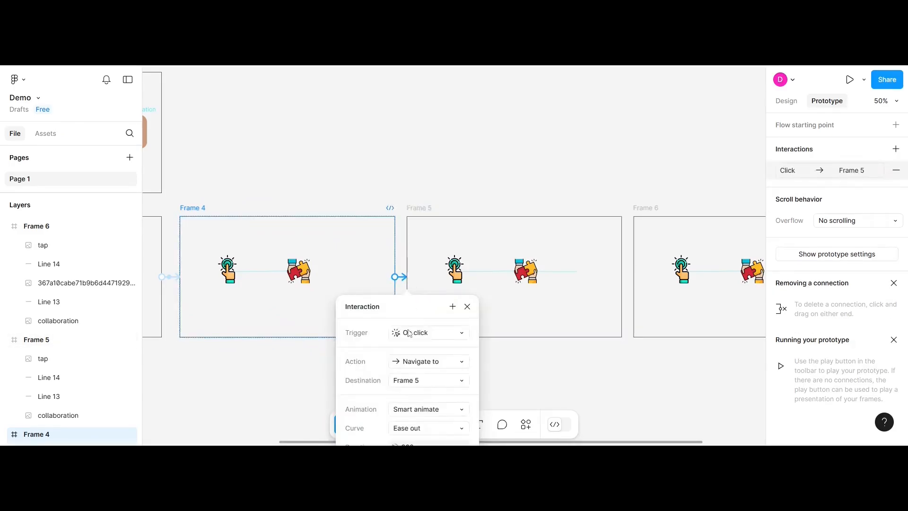
{"action": "left_click", "coordinate": [427, 334]}
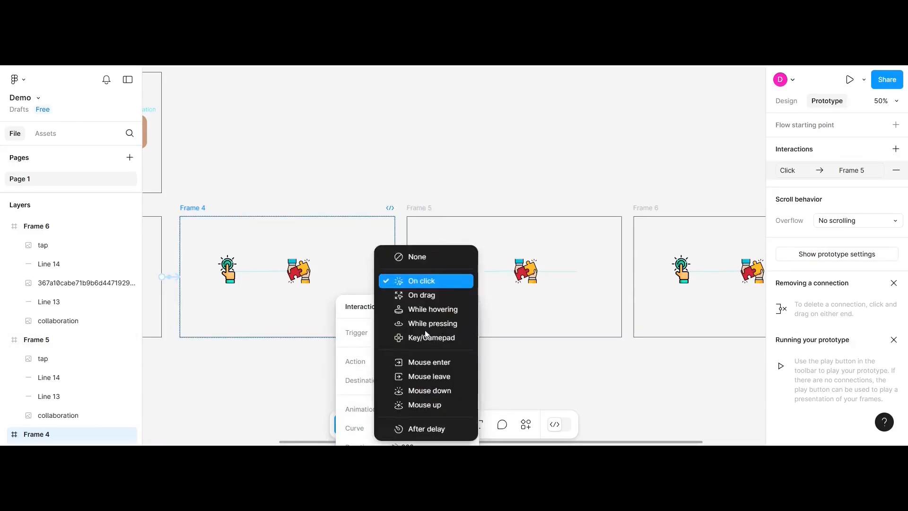
{"action": "left_click", "coordinate": [434, 429]}
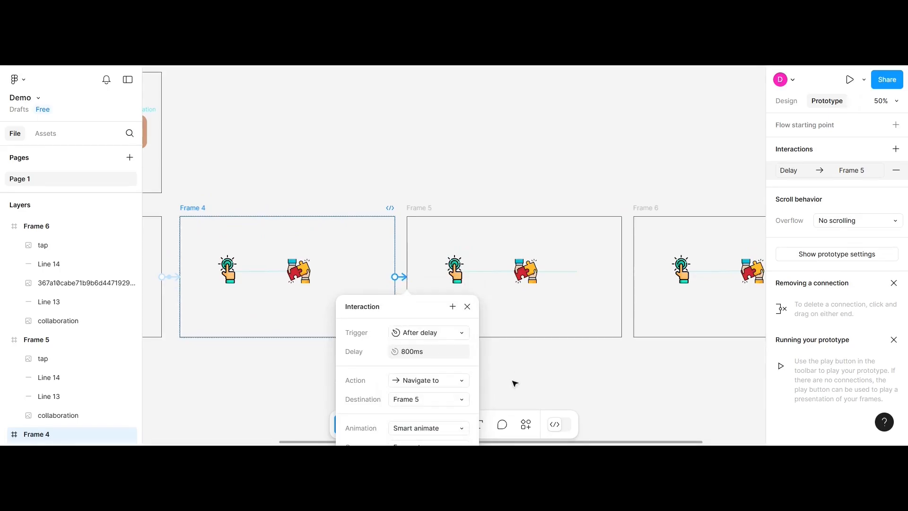
{"action": "left_click", "coordinate": [544, 385]}
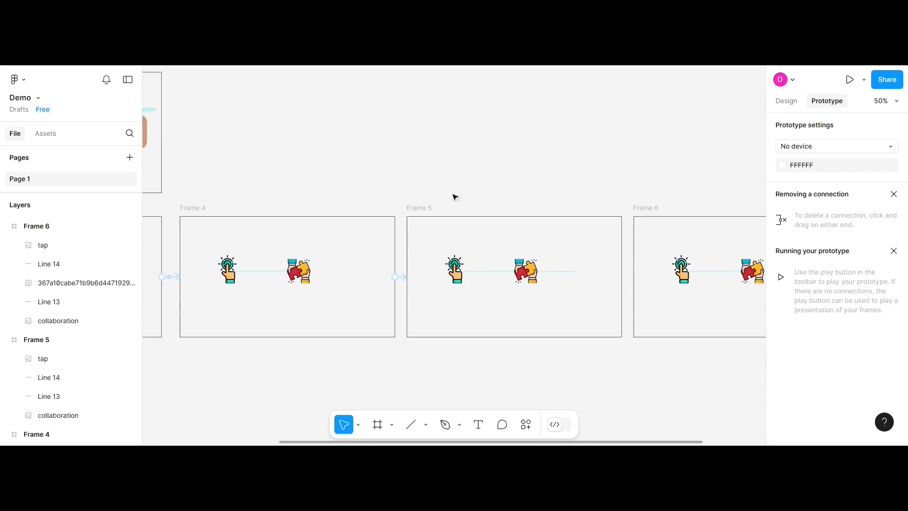
Connect Frame 5 to Frame 6 with a Navigate to interaction, using the After delay trigger and Smart animate animation
{"action": "left_click", "coordinate": [427, 208]}
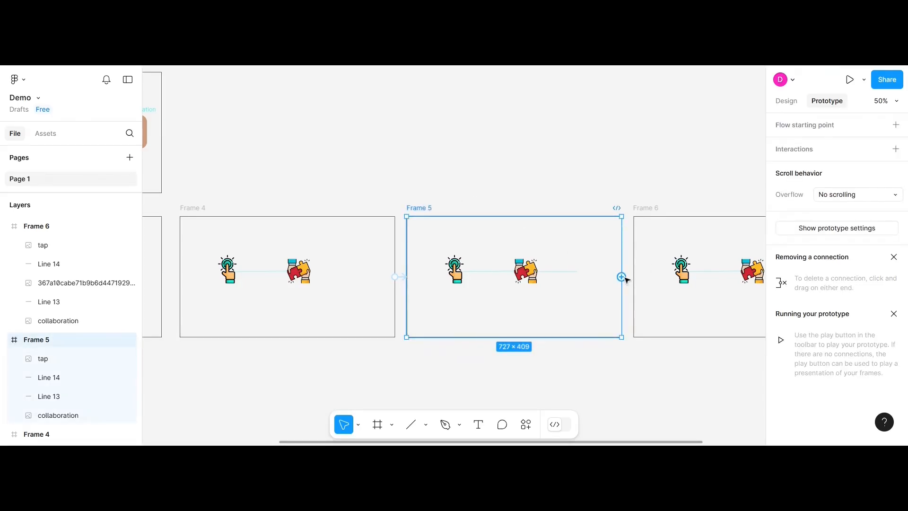
{"action": "left_click_drag", "start_coordinate": [632, 280], "coordinate": [640, 280]}
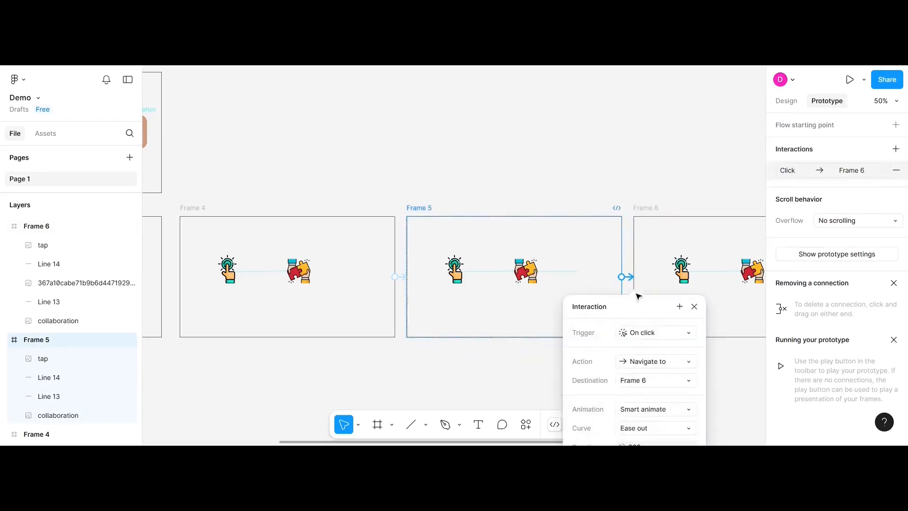
{"action": "left_click", "coordinate": [639, 334]}
{"action": "left_click", "coordinate": [656, 428]}
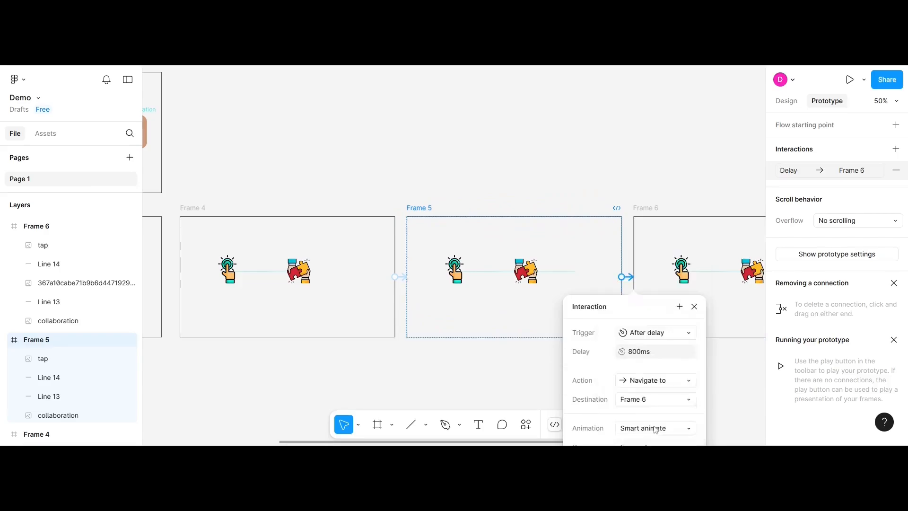
{"action": "left_click", "coordinate": [665, 113]}
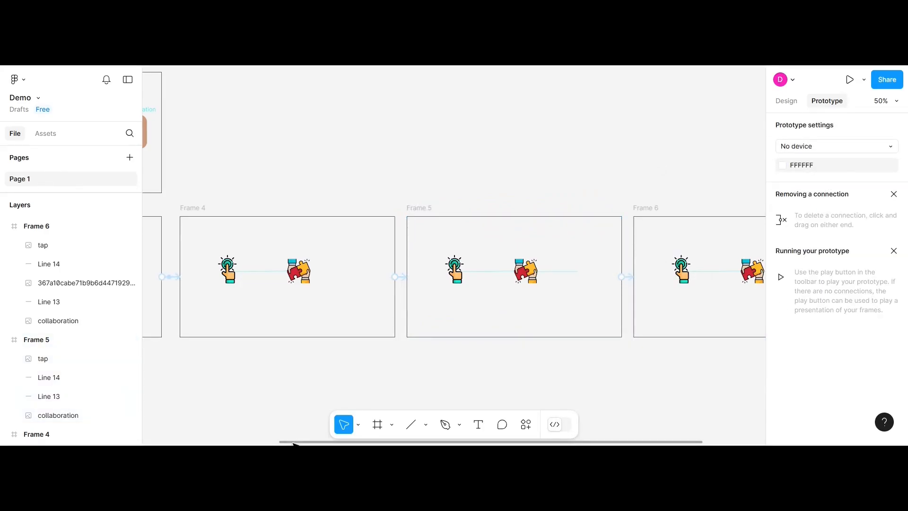
Preview the prototype by advancing through its frames to the last one, and return to the design file
{"action": "left_click_drag", "start_coordinate": [294, 442], "coordinate": [404, 441]}
{"action": "scroll", "coordinate": [454, 277], "scroll_direction": "left", "scroll_amount": 10}
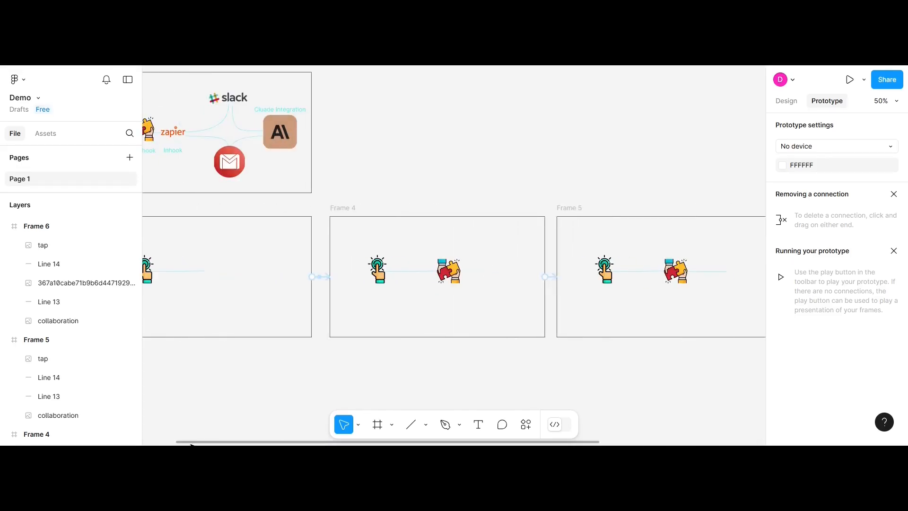
{"action": "scroll", "coordinate": [602, 148], "scroll_direction": "right", "scroll_amount": 2}
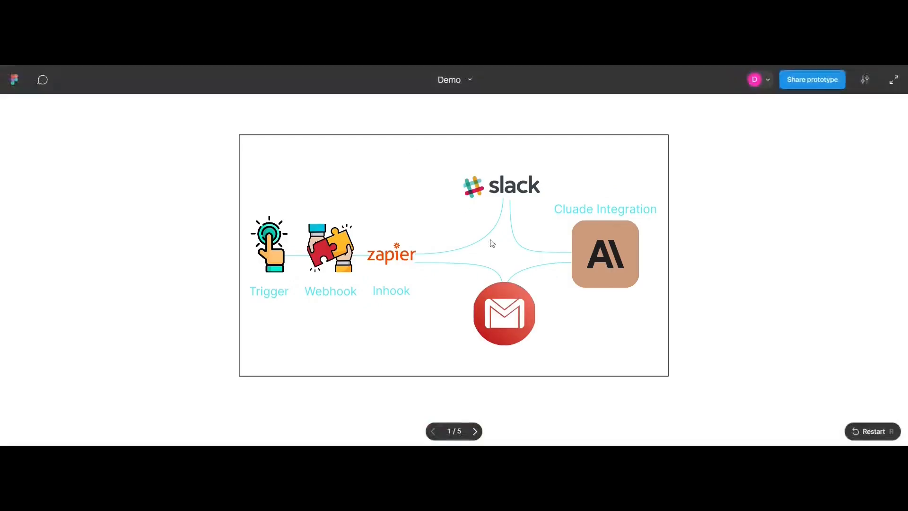
{"action": "left_click", "coordinate": [475, 432]}
{"action": "left_click", "coordinate": [476, 432]}
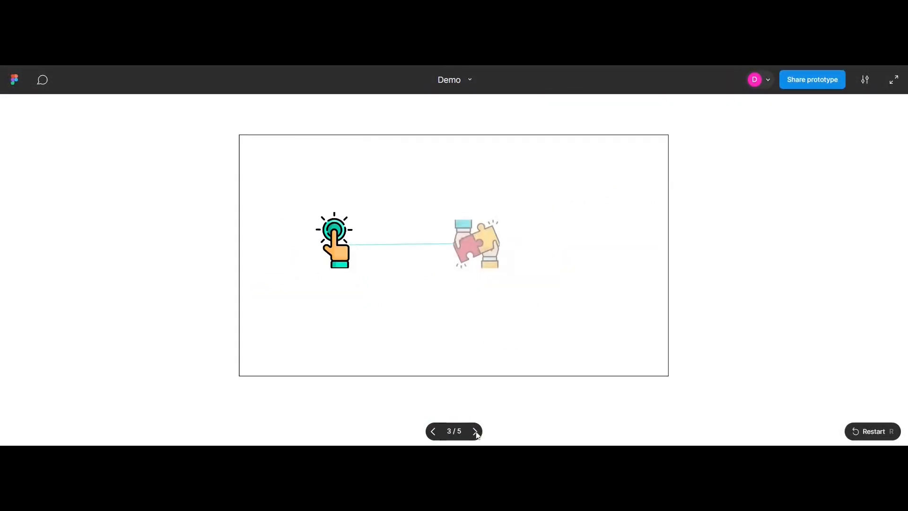
{"action": "left_click", "coordinate": [476, 431]}
{"action": "key", "text": "Right"}
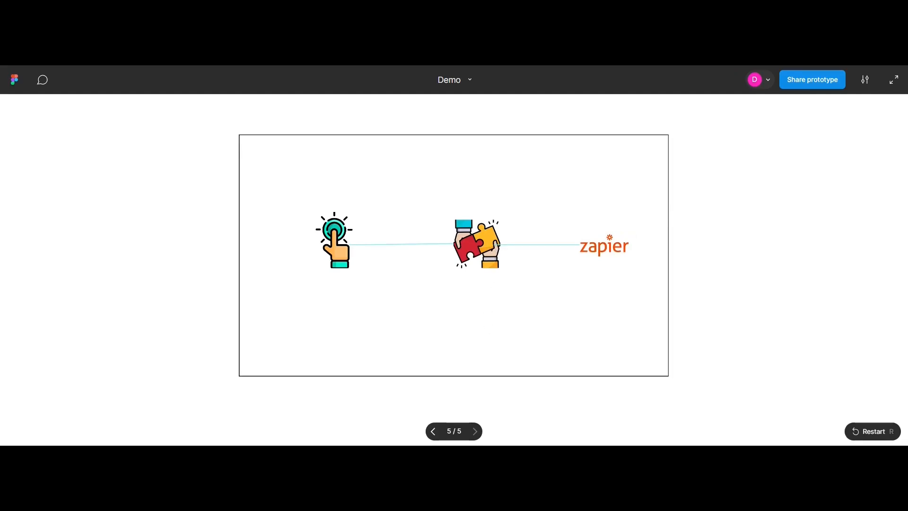
{"action": "key", "text": "ctrl+shift+Tab"}
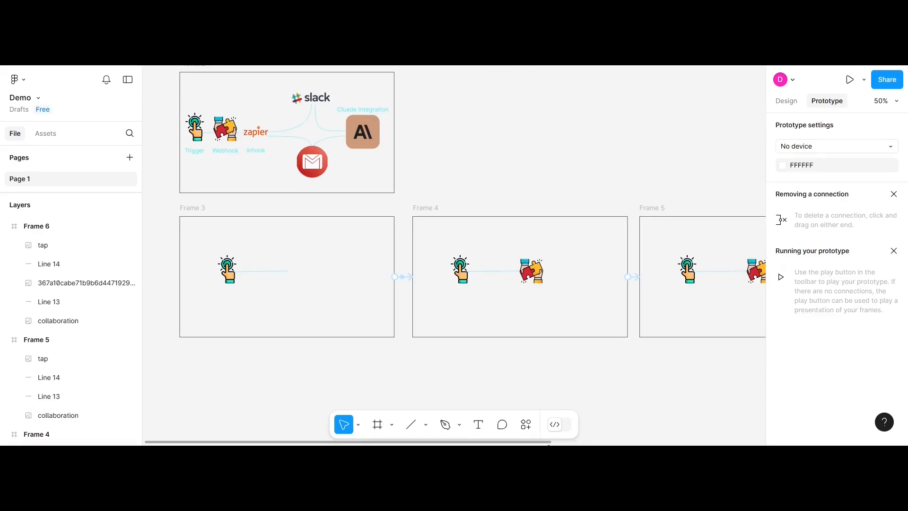
In Frame 6, send the line leading to the Zapier logo to the back and bring the collaboration icon to the front
{"action": "left_click_drag", "start_coordinate": [551, 444], "coordinate": [757, 428]}
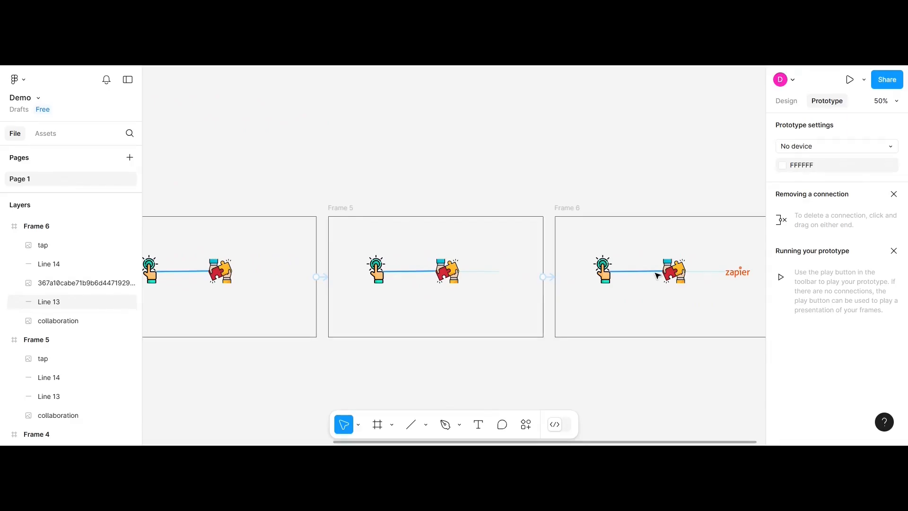
{"action": "left_click", "coordinate": [697, 275]}
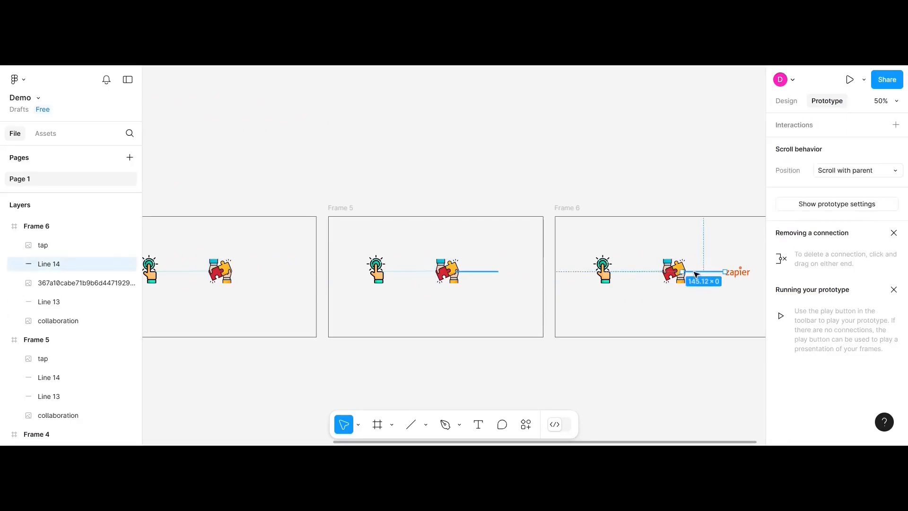
{"action": "key", "text": "ctrl+shift+bracketleft"}
{"action": "left_click", "coordinate": [653, 318]}
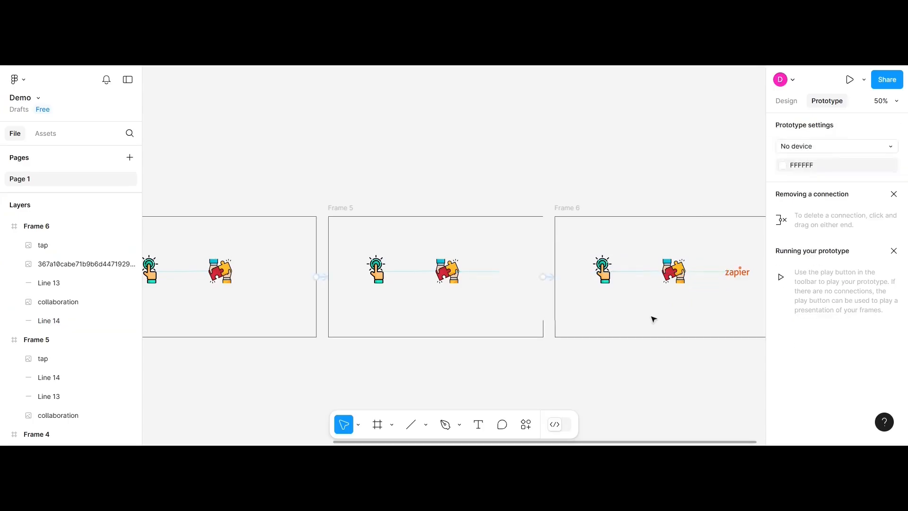
{"action": "left_click", "coordinate": [683, 278]}
{"action": "key", "text": "bracketright"}
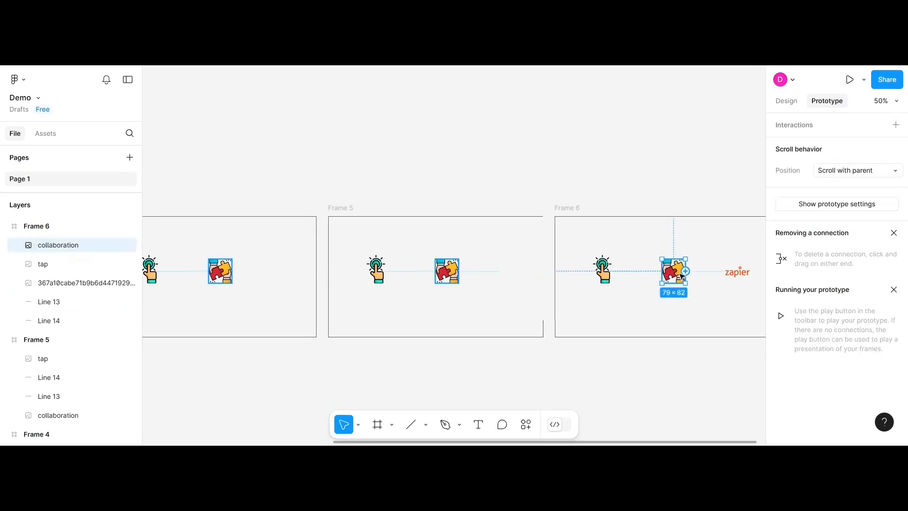
{"action": "left_click", "coordinate": [718, 300]}
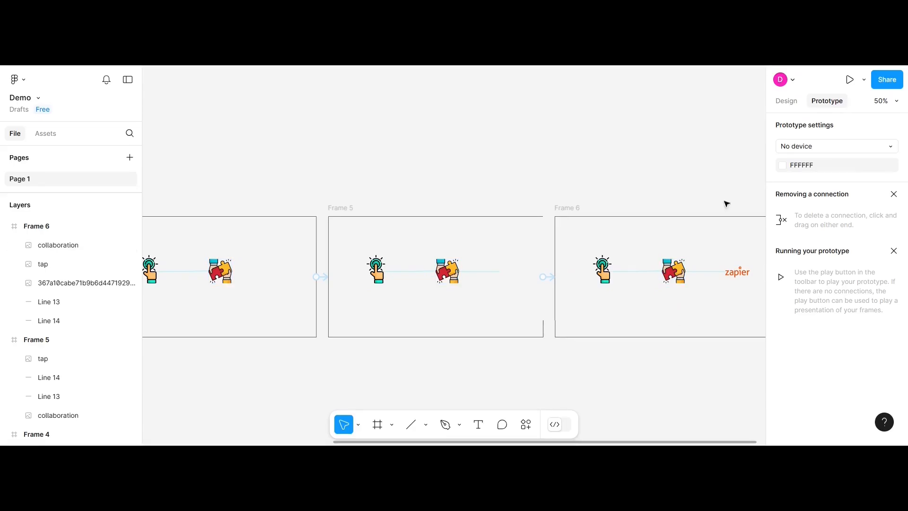
Present the prototype again and advance through all frames to check the icon and line layering
{"action": "left_click", "coordinate": [851, 82]}
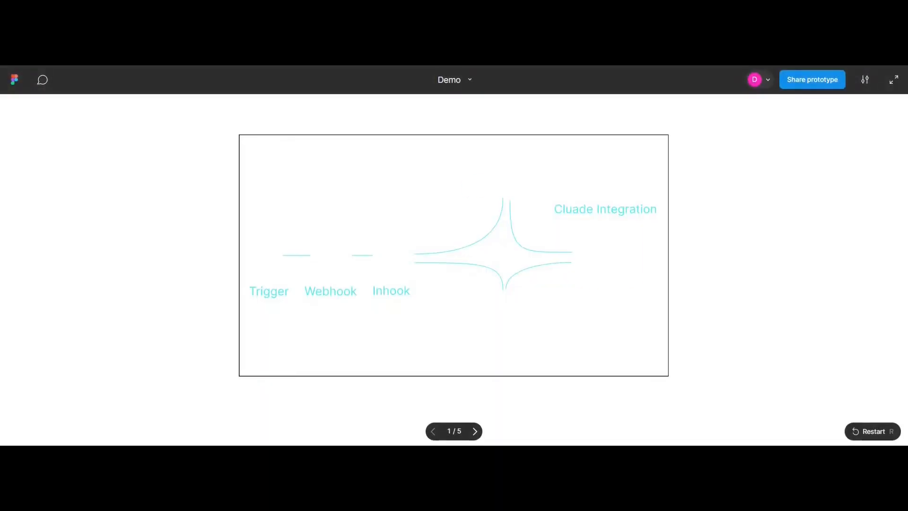
{"action": "left_click", "coordinate": [476, 431]}
{"action": "left_click", "coordinate": [476, 432]}
{"action": "left_click", "coordinate": [476, 431]}
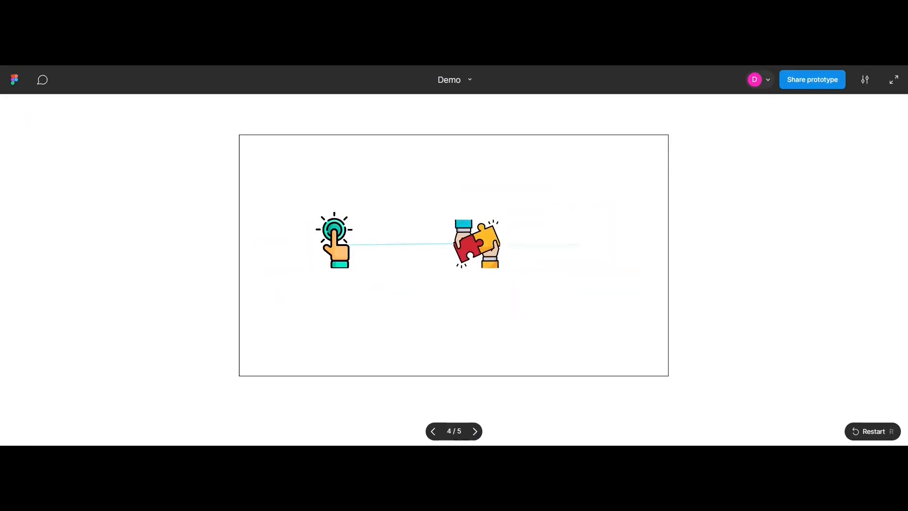
{"action": "left_click", "coordinate": [476, 432]}
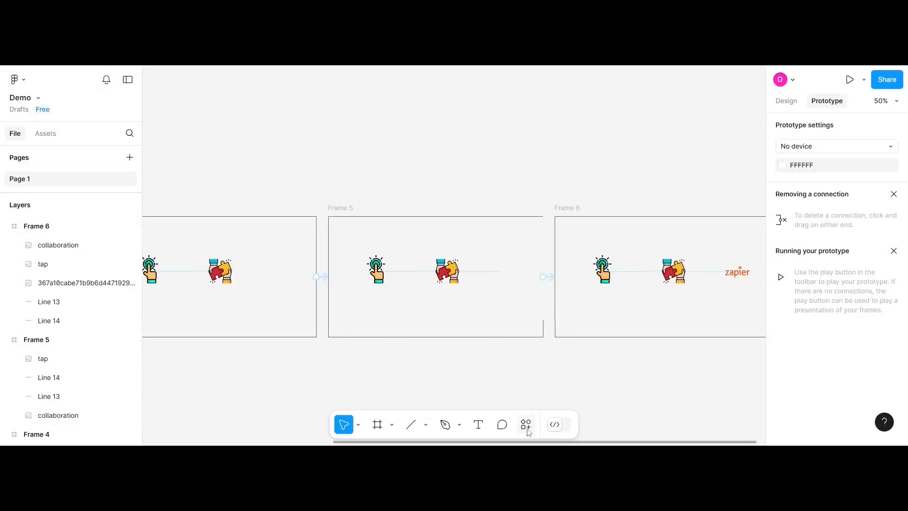
Export the Frame 3 flow as a GIF HD animation at 1x and 25fps with the Export to GIF/Video plugin
{"action": "left_click", "coordinate": [526, 426]}
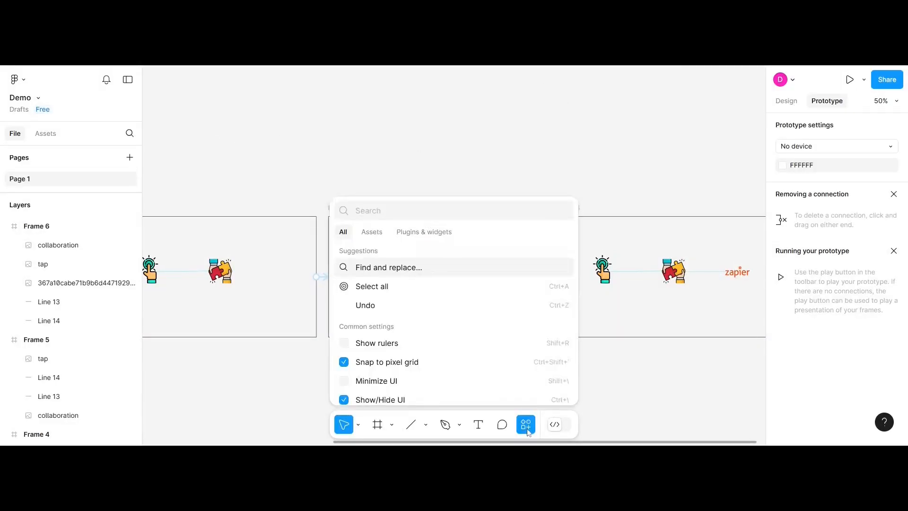
{"action": "left_click", "coordinate": [419, 232]}
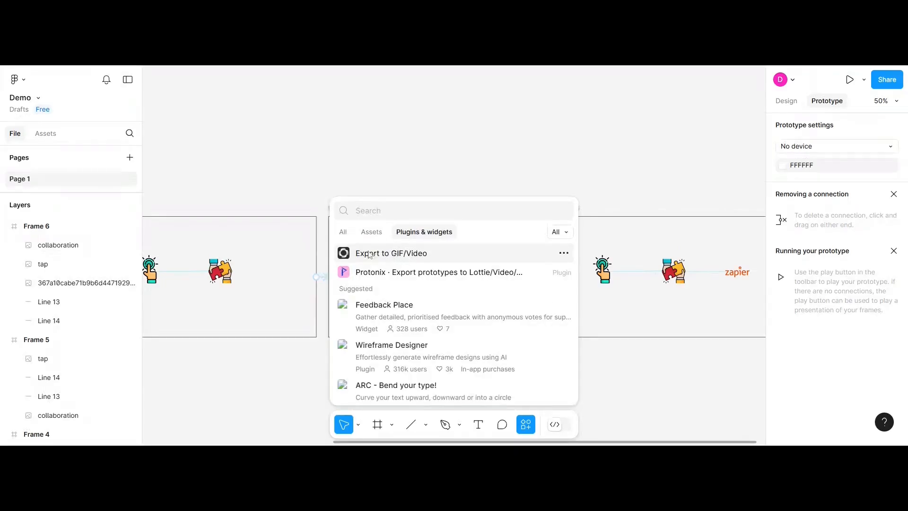
{"action": "left_click", "coordinate": [403, 257]}
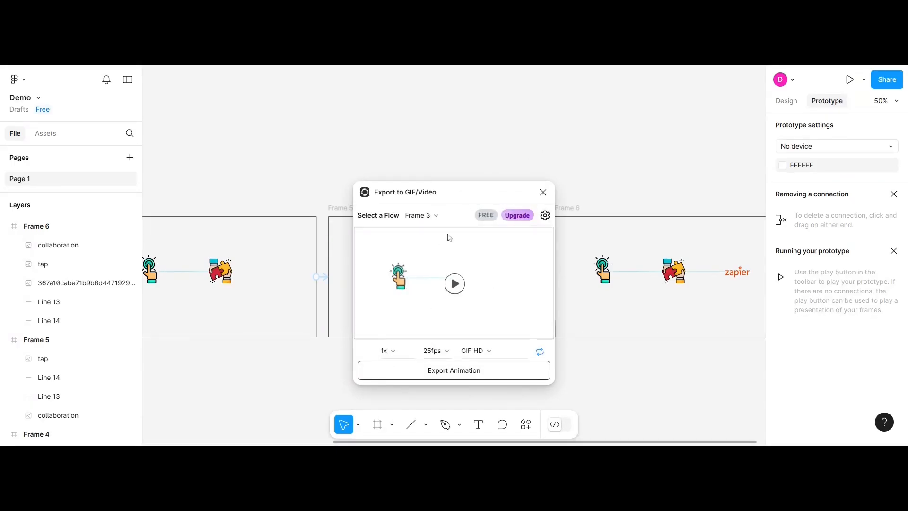
{"action": "left_click", "coordinate": [463, 372]}
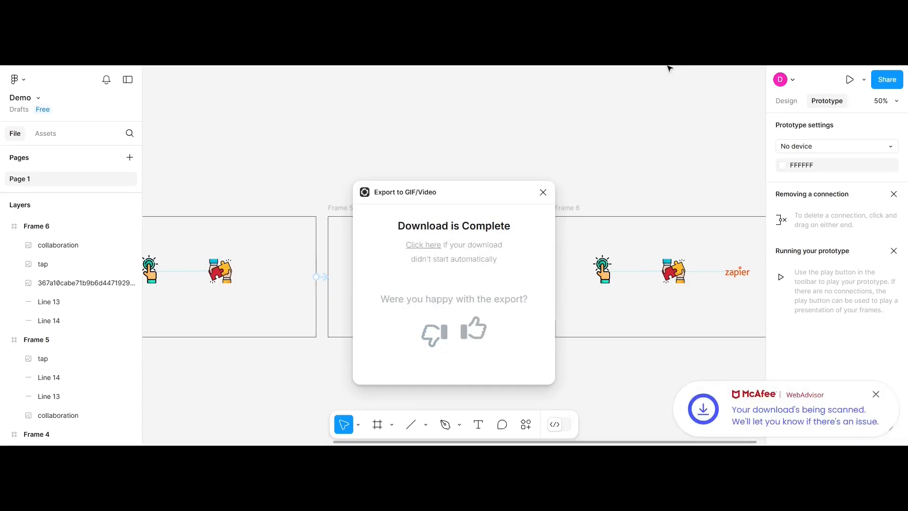
{"action": "left_click", "coordinate": [543, 193]}
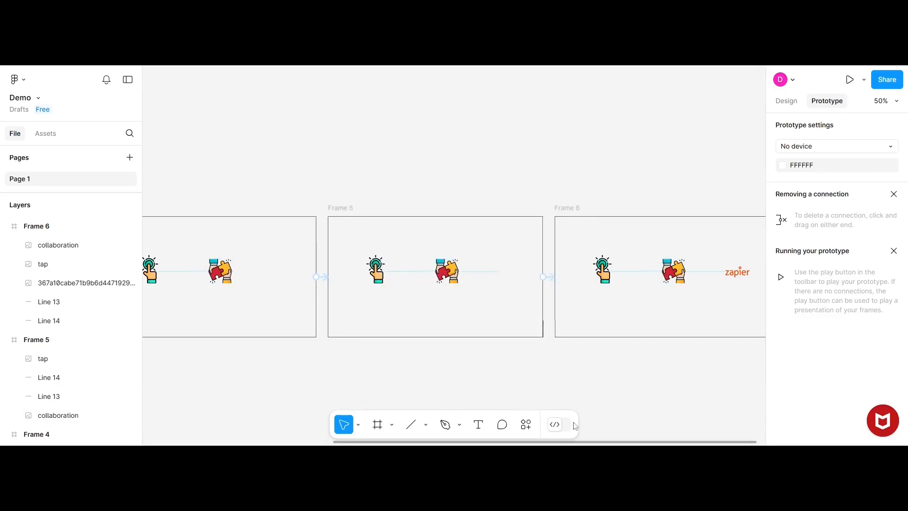
Reopen the Export to GIF/Video plugin, examine the available export formats, and close it without exporting
{"action": "left_click", "coordinate": [524, 426]}
{"action": "left_click", "coordinate": [384, 268]}
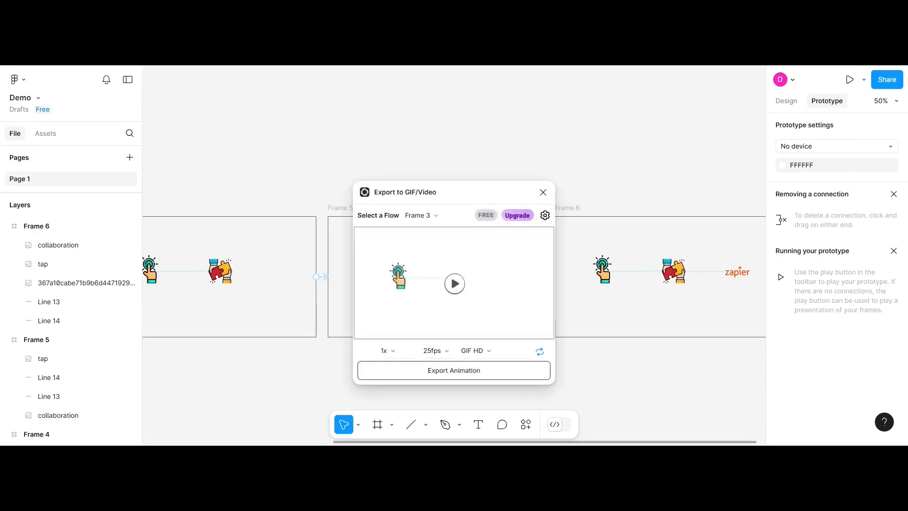
{"action": "left_click", "coordinate": [526, 352]}
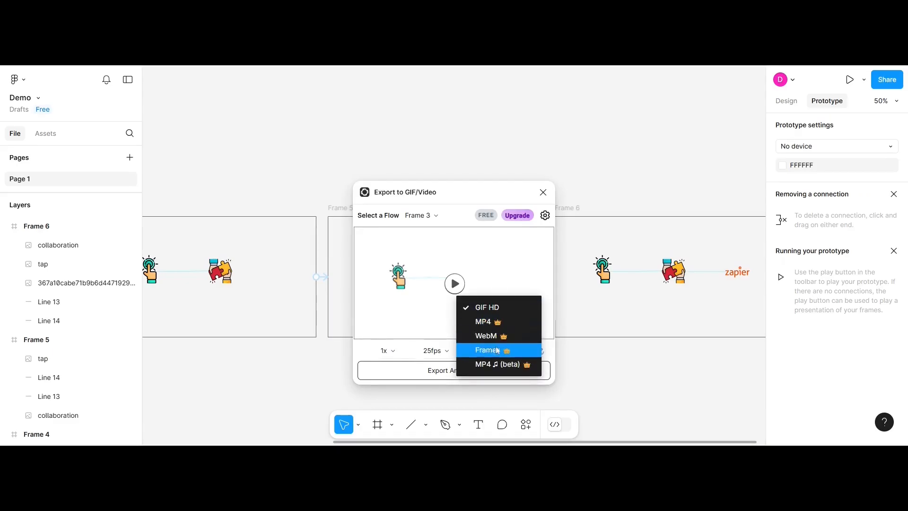
{"action": "left_click", "coordinate": [604, 147]}
{"action": "left_click", "coordinate": [543, 192]}
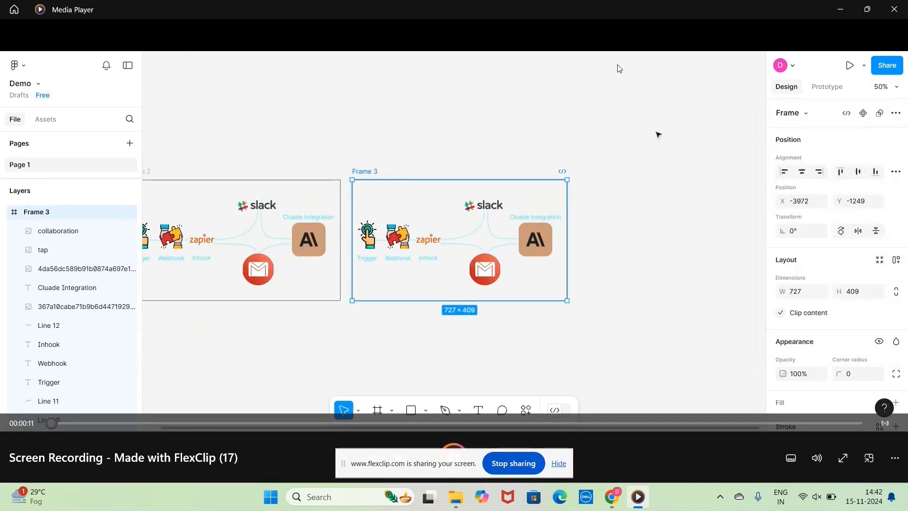
{"action": "left_click", "coordinate": [890, 18]}
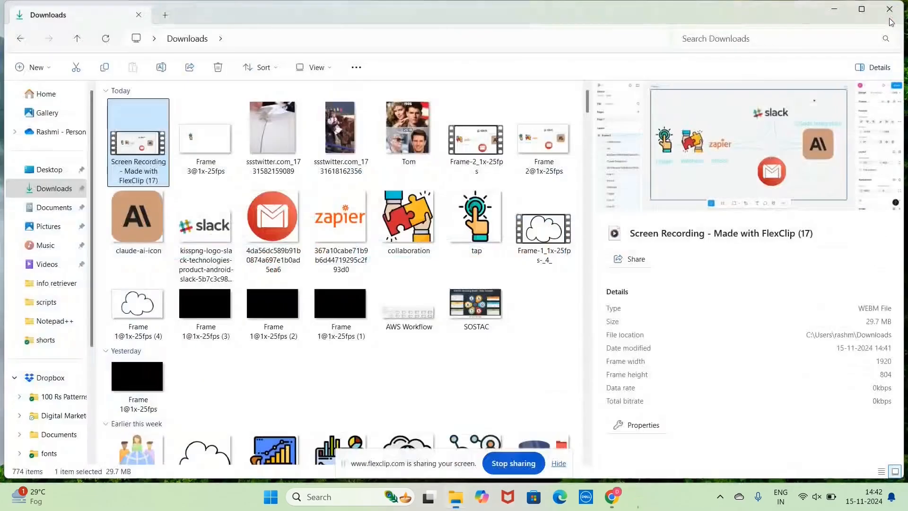
{"action": "left_click", "coordinate": [204, 148]}
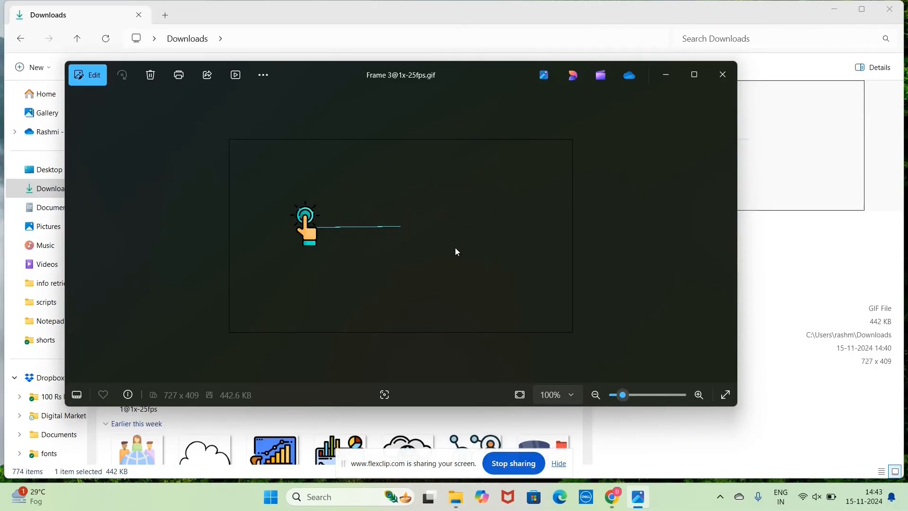
{"action": "left_click", "coordinate": [719, 74]}
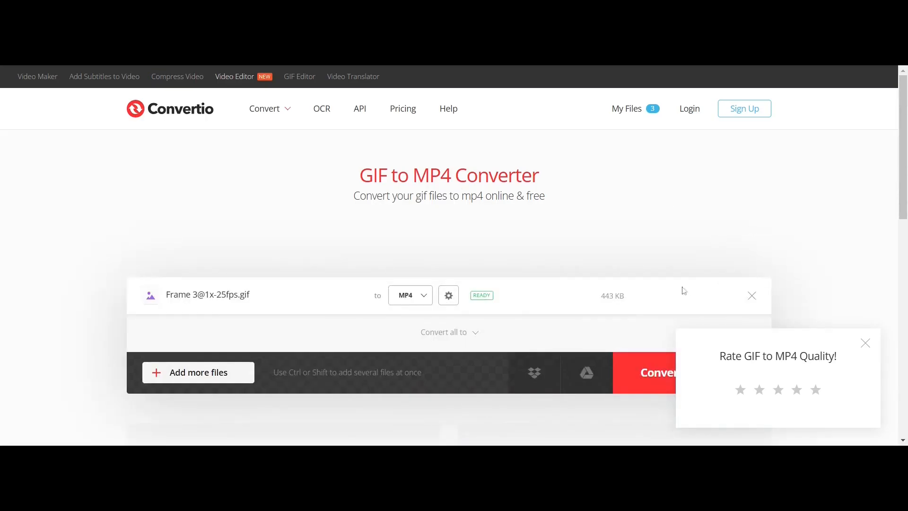
{"action": "left_click", "coordinate": [648, 376]}
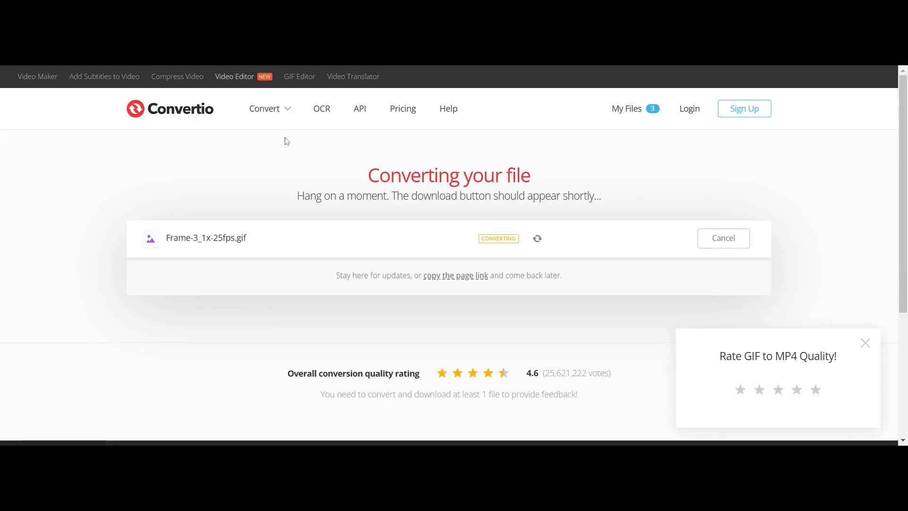
{"action": "mouse_move", "coordinate": [282, 110]}
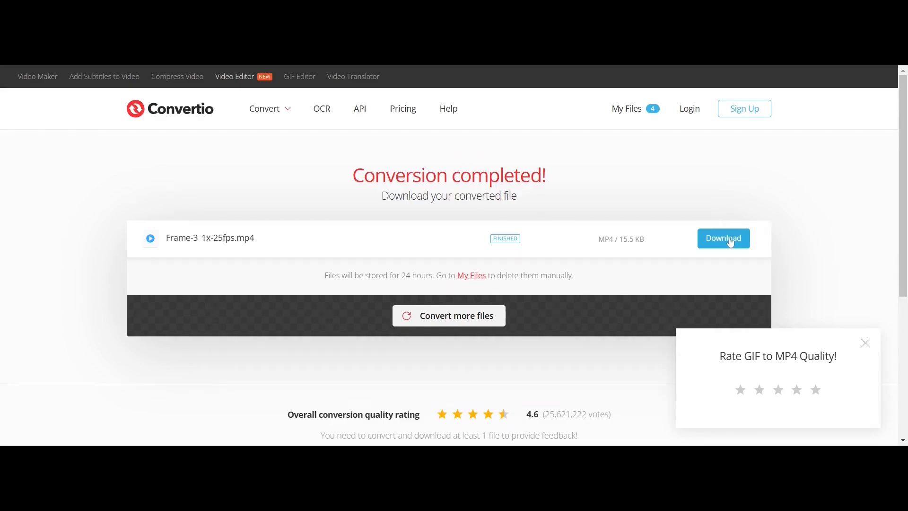
{"action": "left_click", "coordinate": [731, 242]}
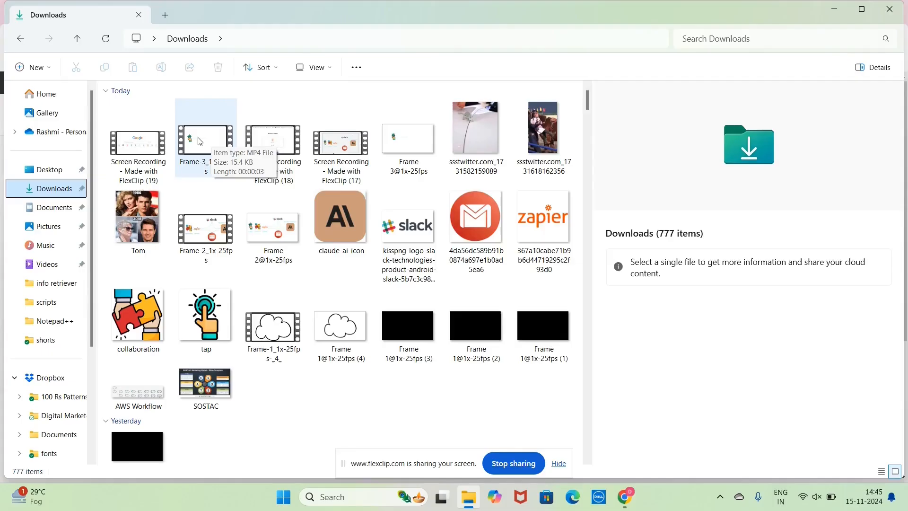
Play the converted Frame-3_1x-25fps.mp4 from the Downloads folder and close the player
{"action": "double_click", "coordinate": [202, 139]}
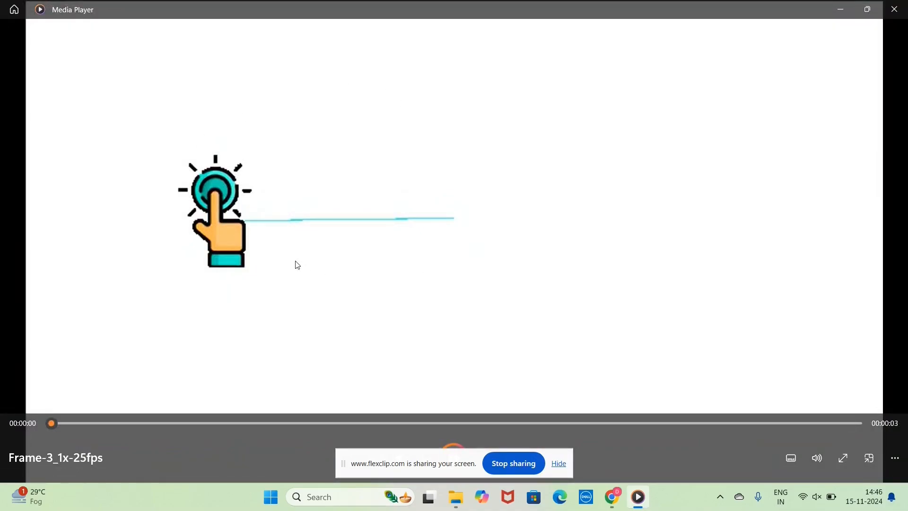
{"action": "left_click", "coordinate": [894, 11]}
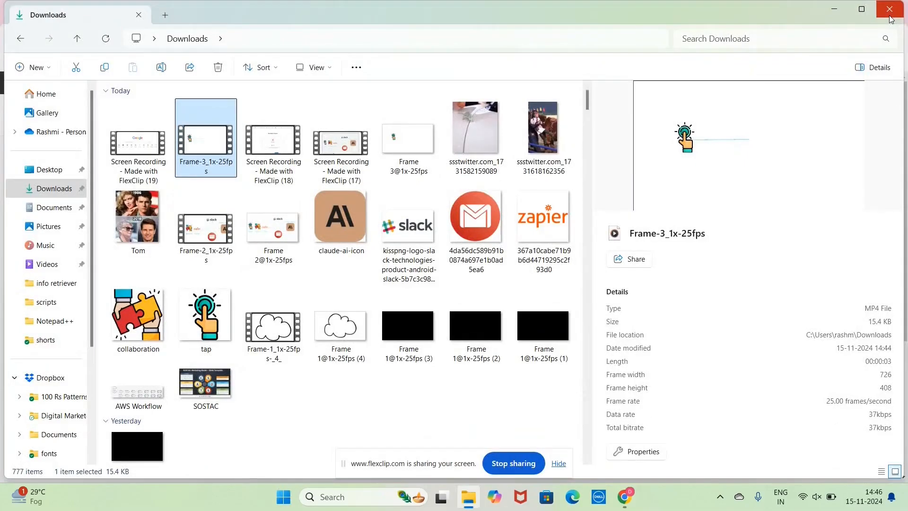